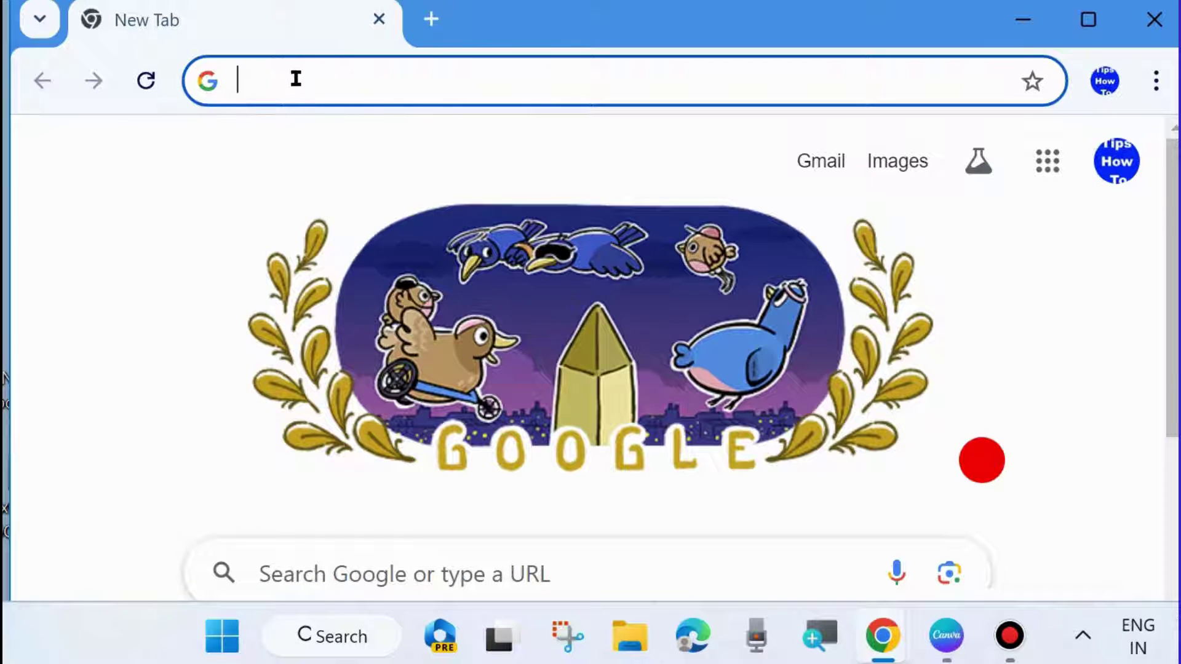
Open the Privacy and security section of the browser settings.
{"action": "left_click", "coordinate": [1158, 85]}
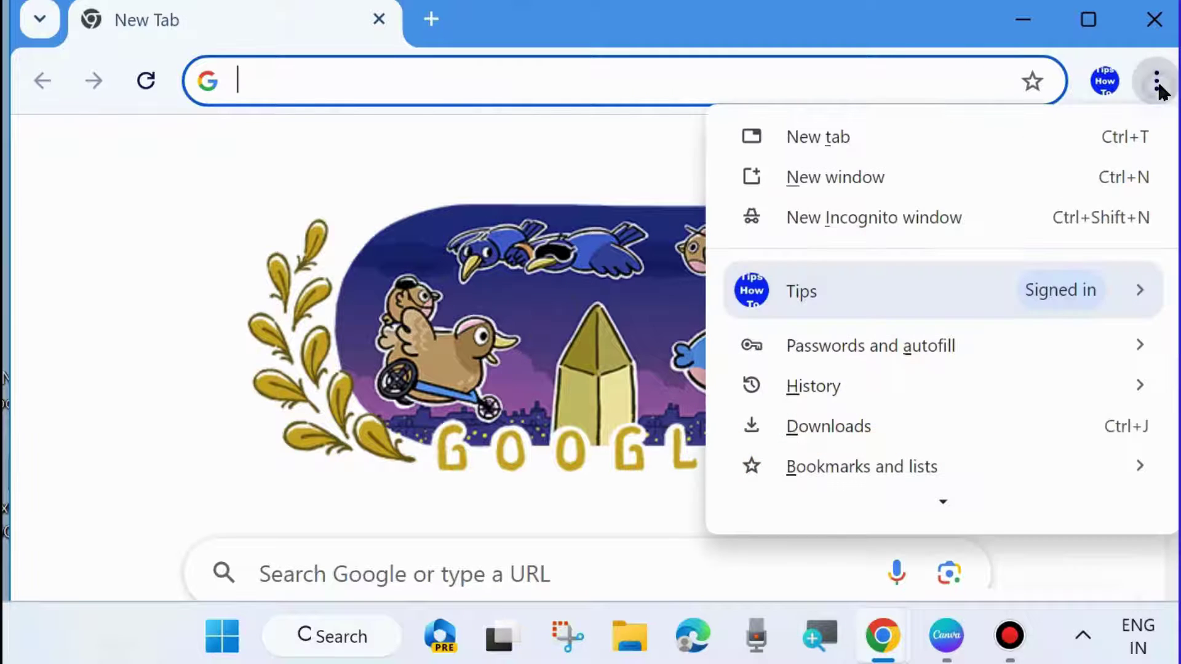
{"action": "scroll", "coordinate": [951, 493], "scroll_direction": "down", "scroll_amount": 5}
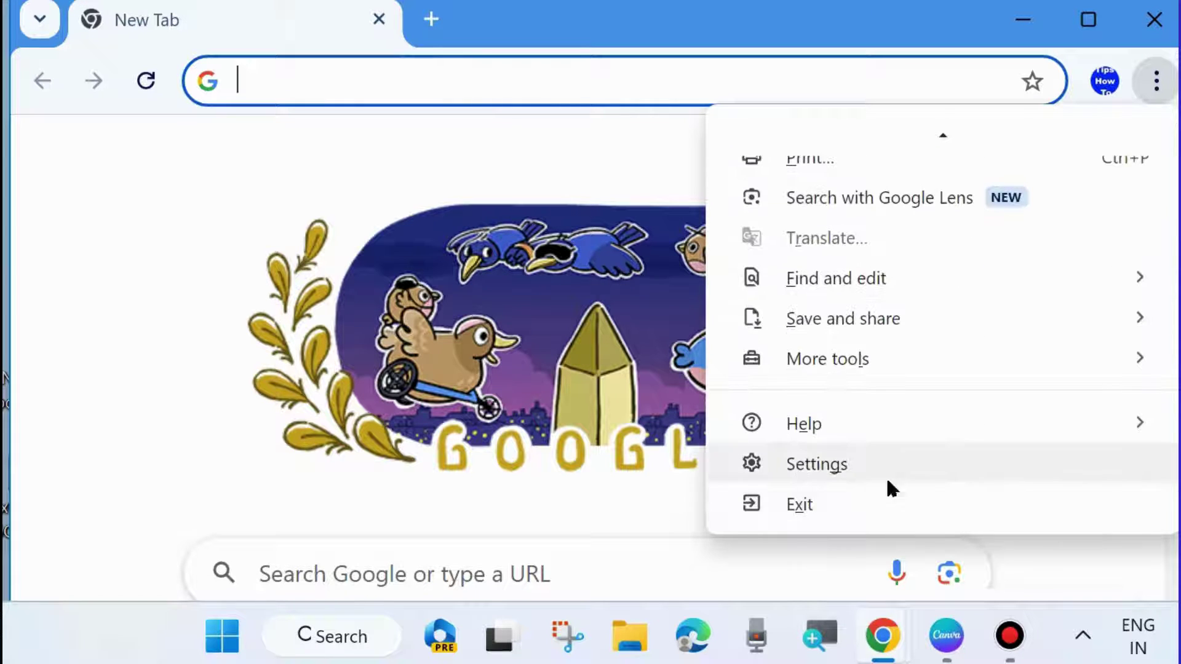
{"action": "left_click", "coordinate": [823, 469]}
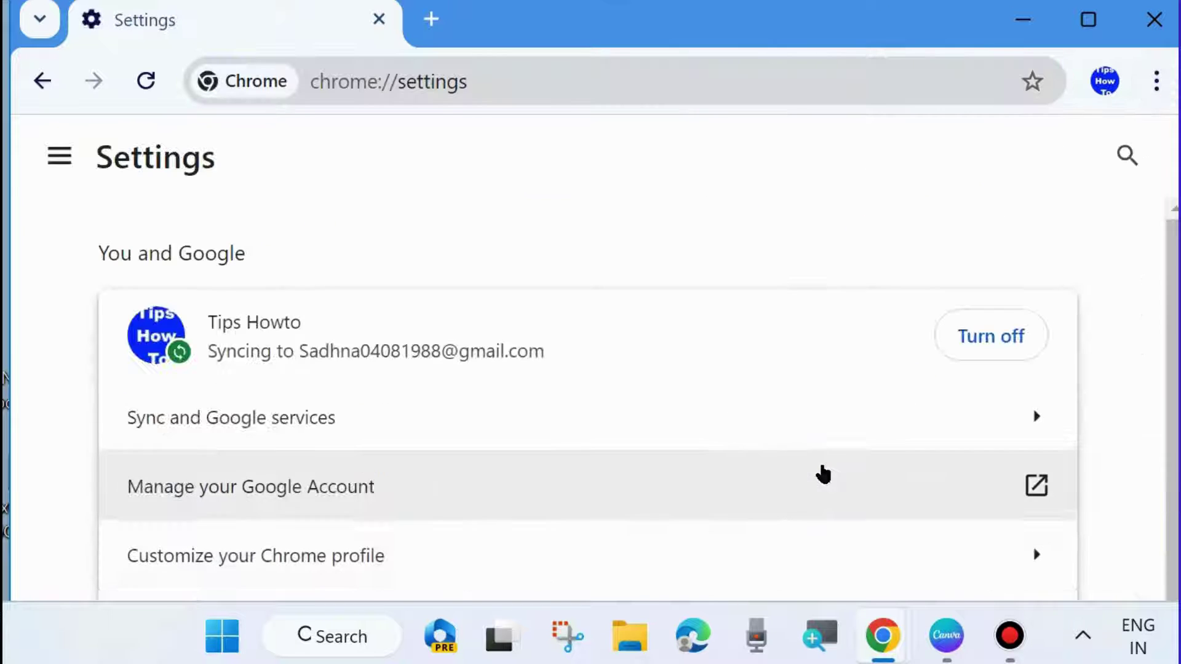
{"action": "left_click", "coordinate": [43, 158]}
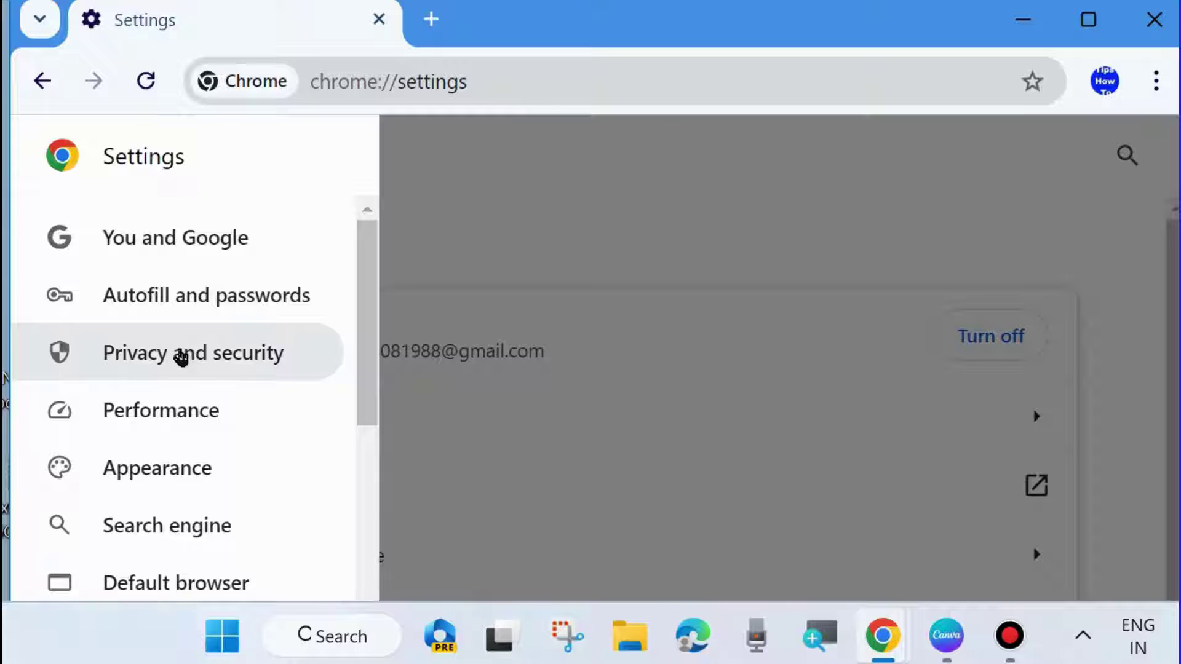
{"action": "left_click", "coordinate": [170, 356]}
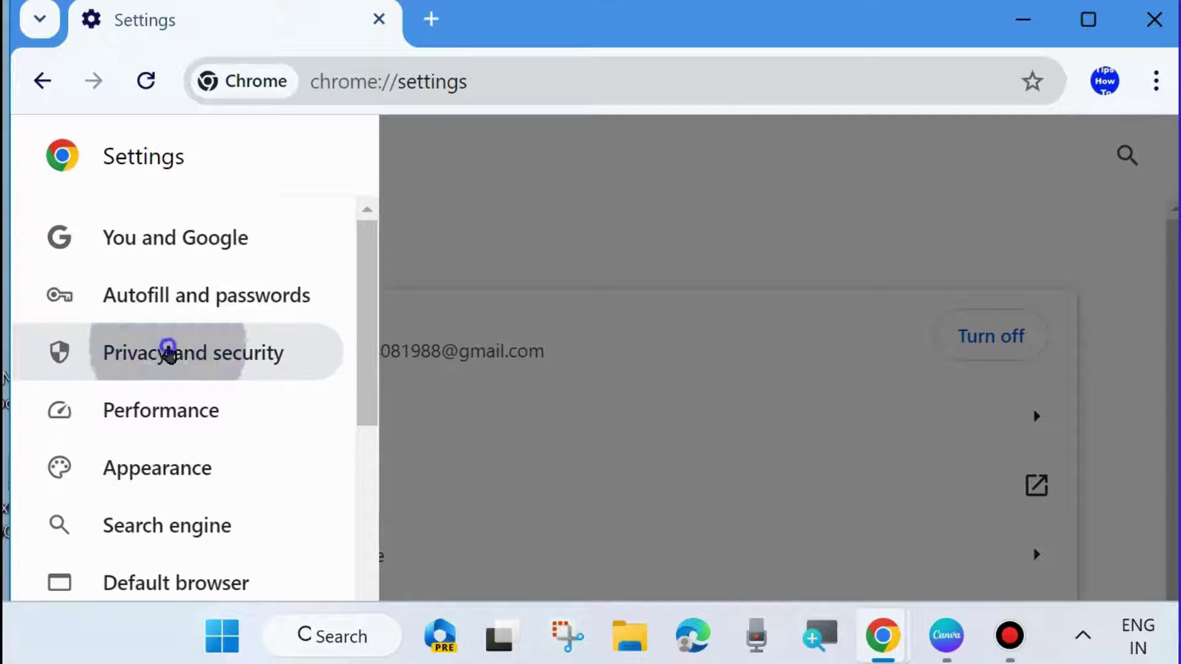
Delete the browsing data for All time with the Advanced options, including browsing history, download history, and cookies and other site data.
{"action": "scroll", "coordinate": [296, 403], "scroll_direction": "down", "scroll_amount": 2}
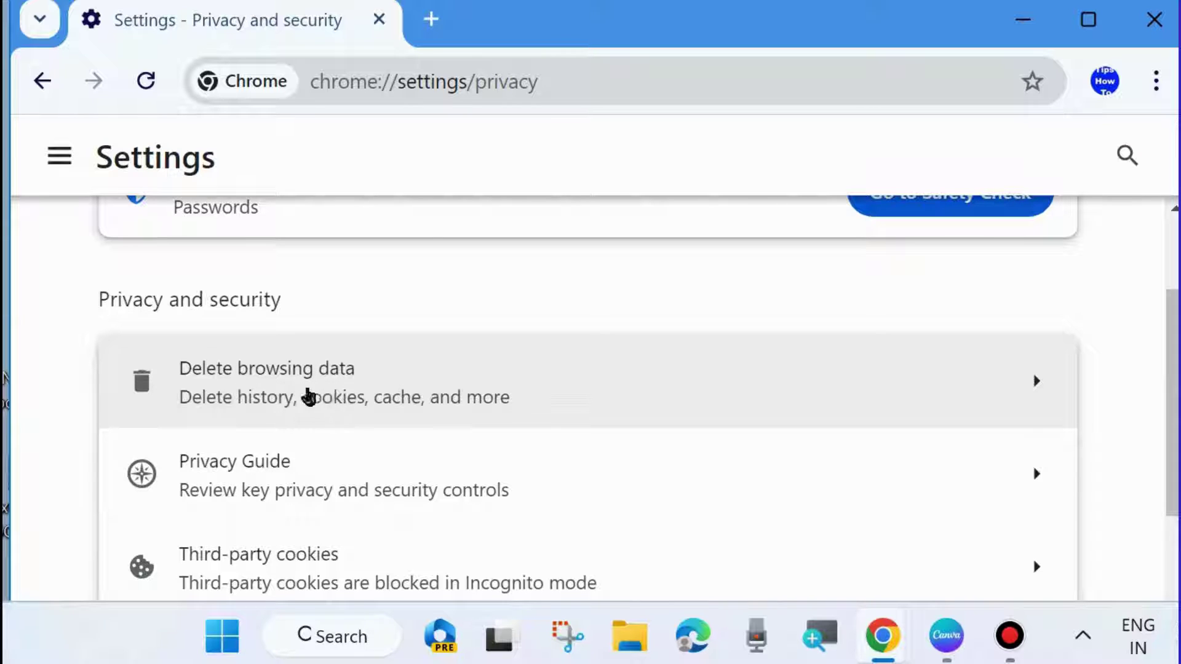
{"action": "left_click", "coordinate": [319, 393]}
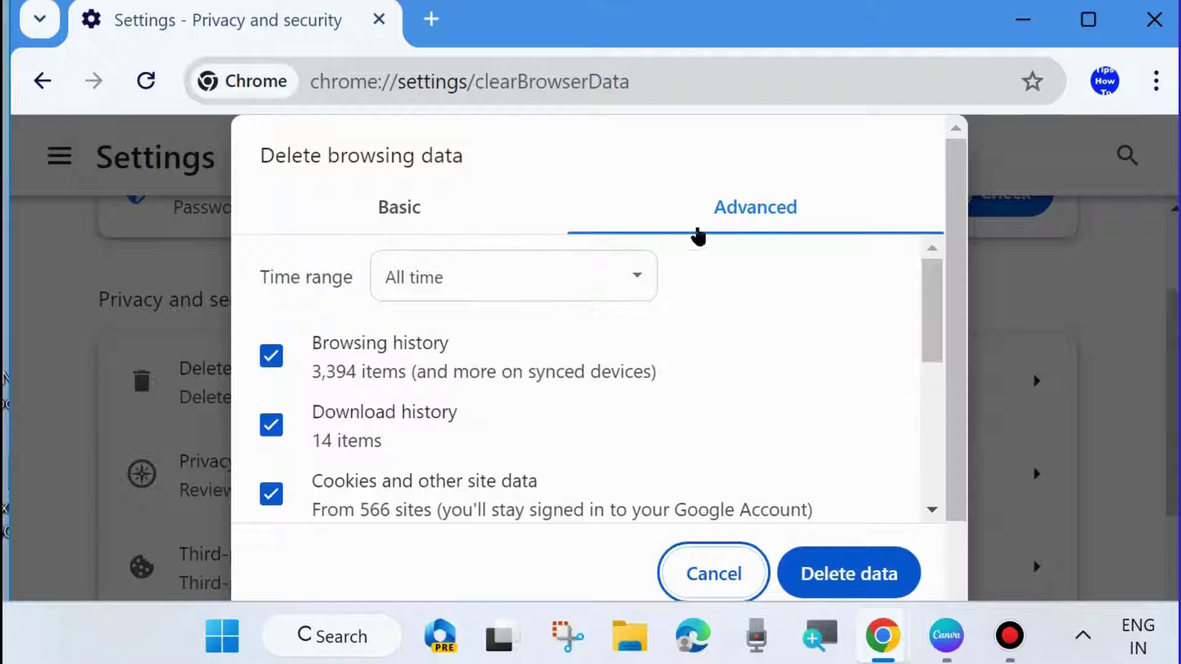
{"action": "left_click", "coordinate": [763, 214]}
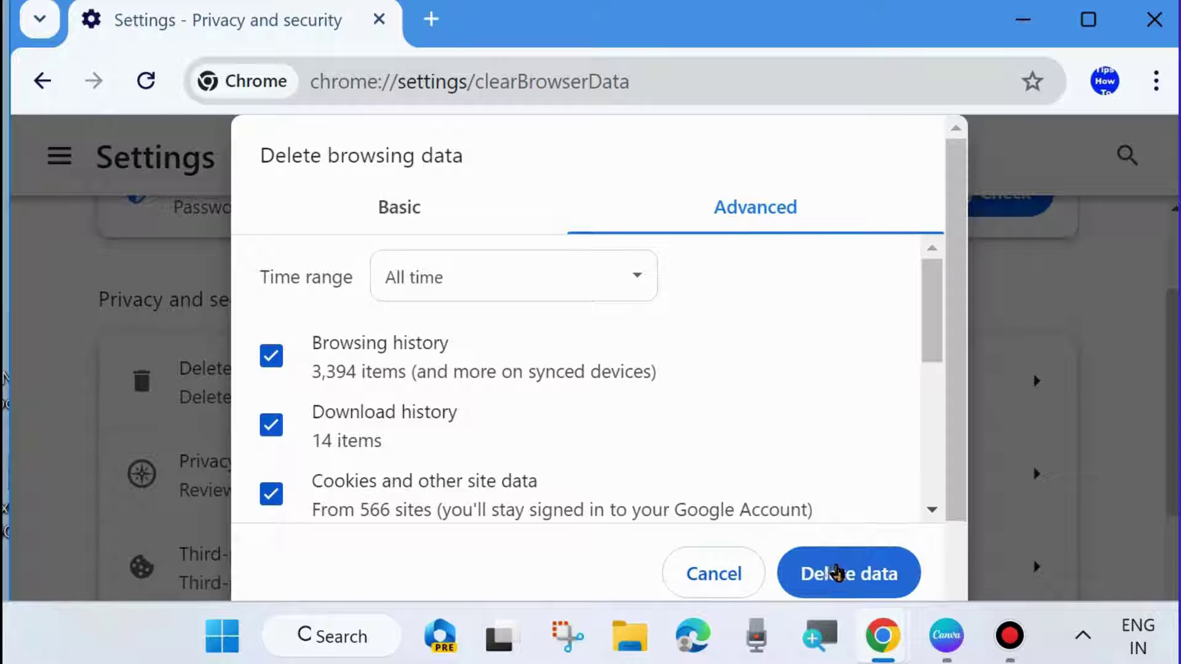
{"action": "left_click", "coordinate": [841, 572]}
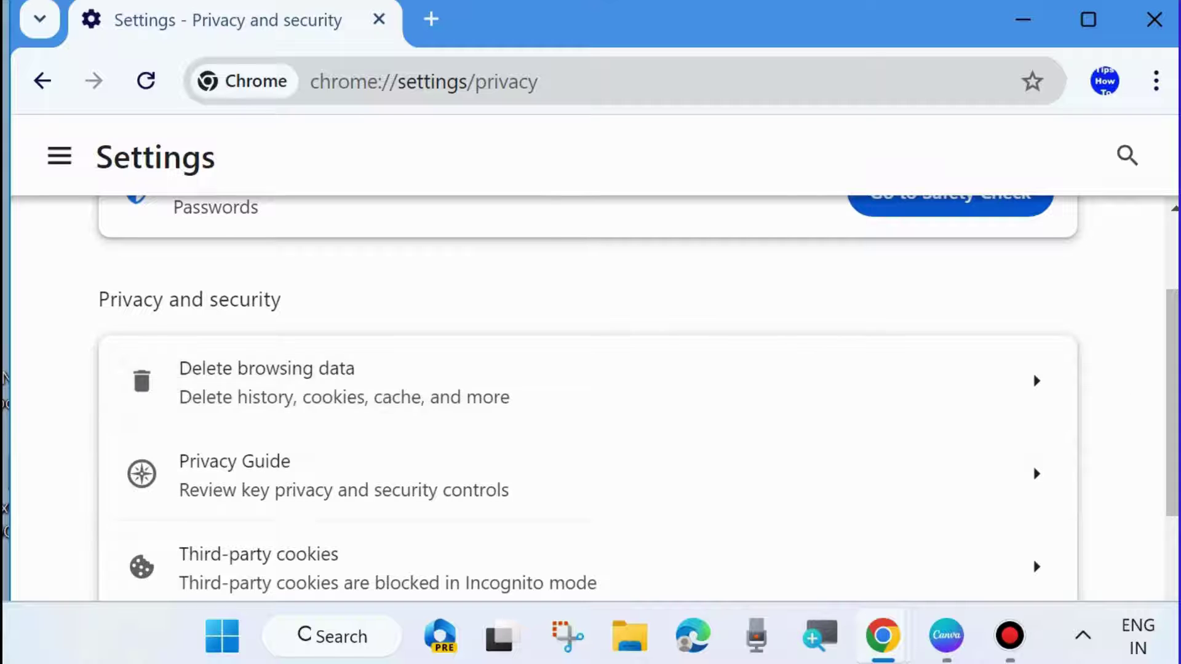
Open the page for managing the browser's extensions.
{"action": "left_click", "coordinate": [1158, 82]}
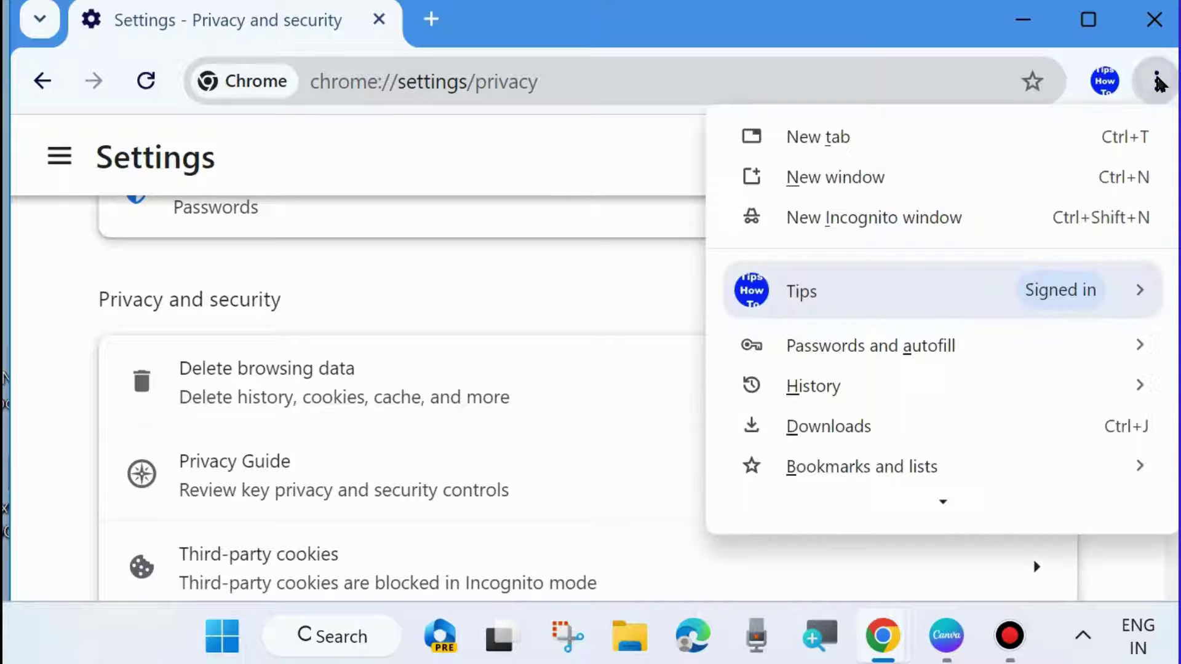
{"action": "scroll", "coordinate": [945, 489], "scroll_direction": "down", "scroll_amount": 6}
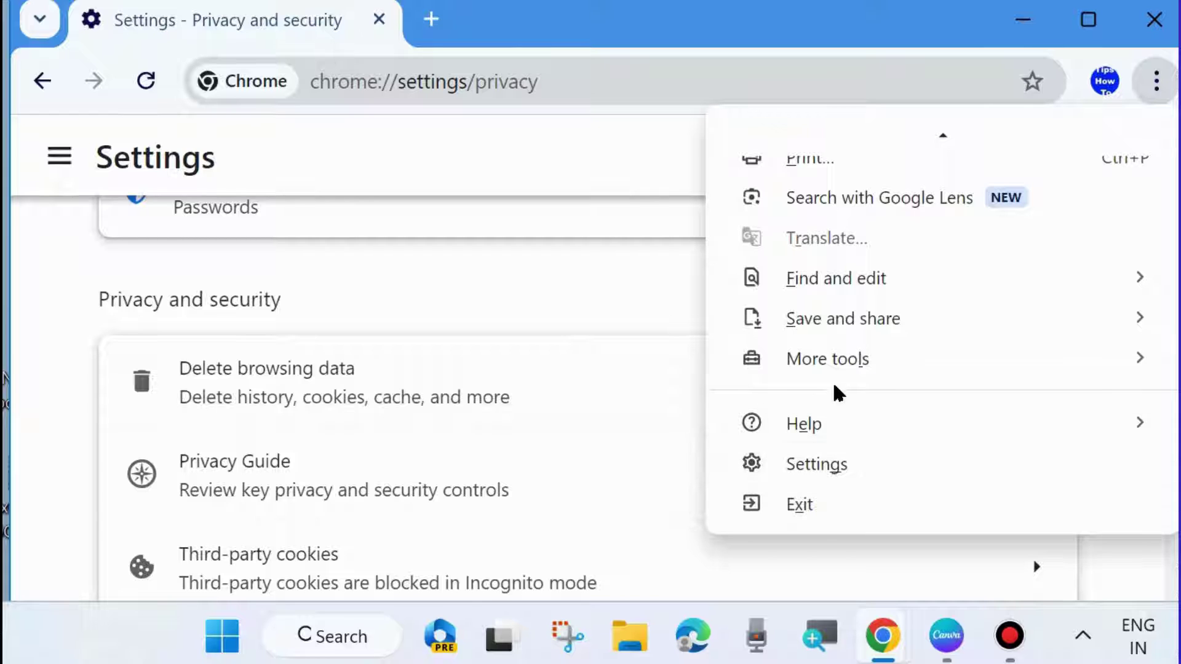
{"action": "mouse_move", "coordinate": [837, 361]}
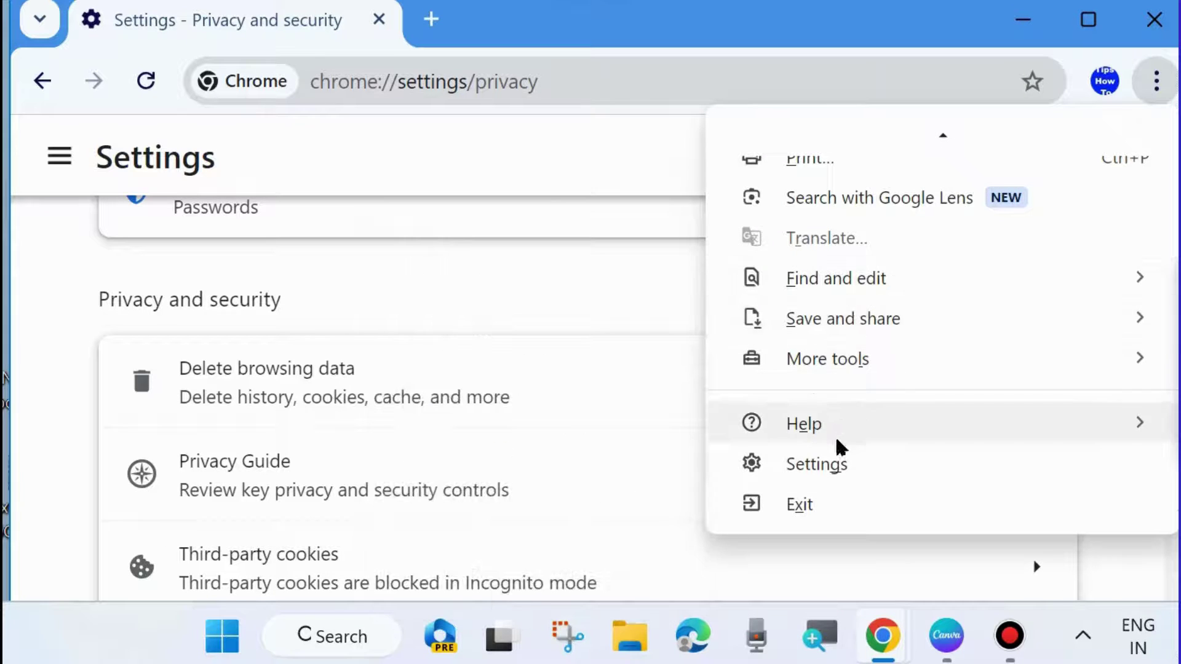
{"action": "scroll", "coordinate": [834, 423], "scroll_direction": "up", "scroll_amount": 4}
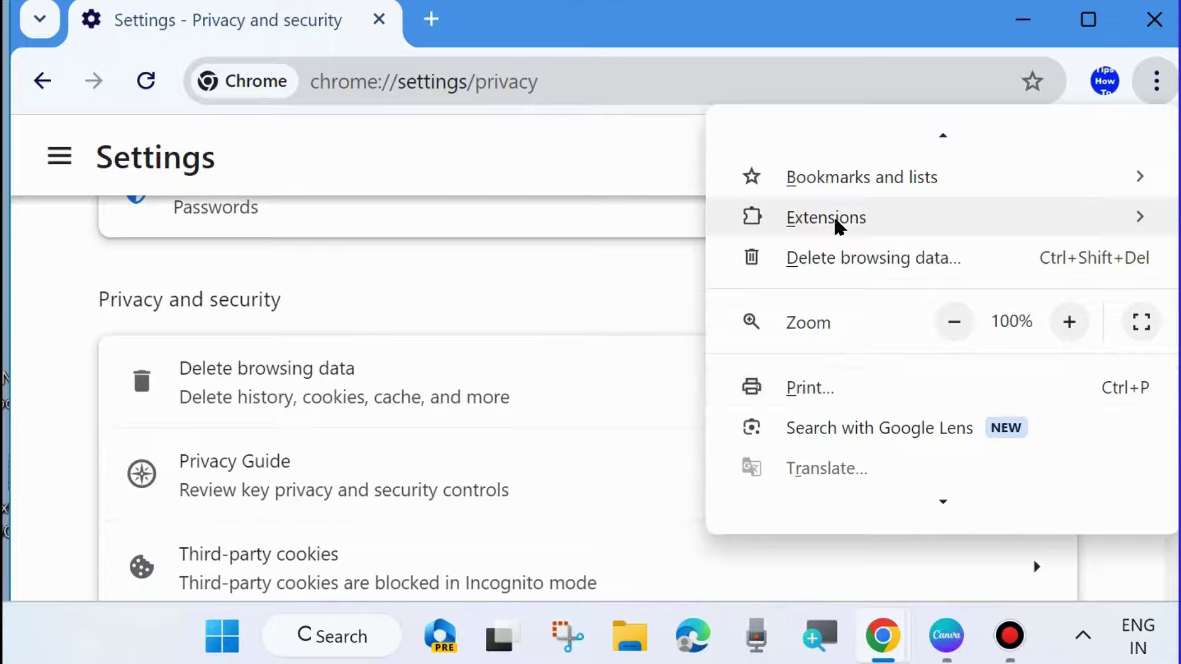
{"action": "mouse_move", "coordinate": [834, 217]}
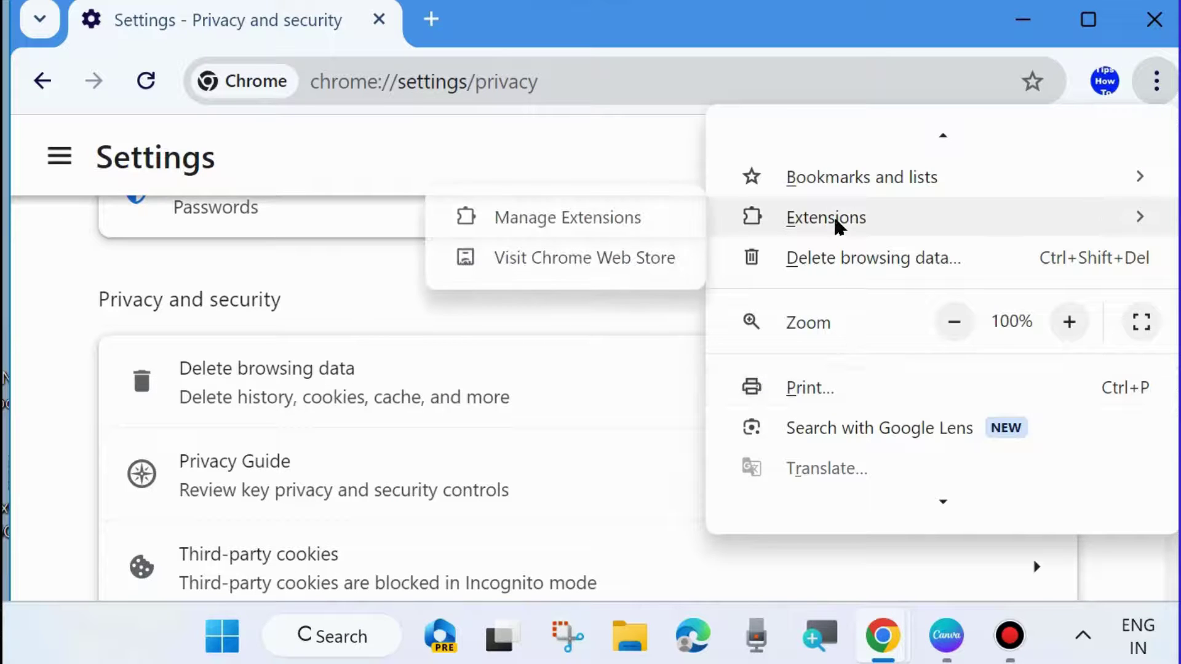
{"action": "left_click", "coordinate": [578, 217]}
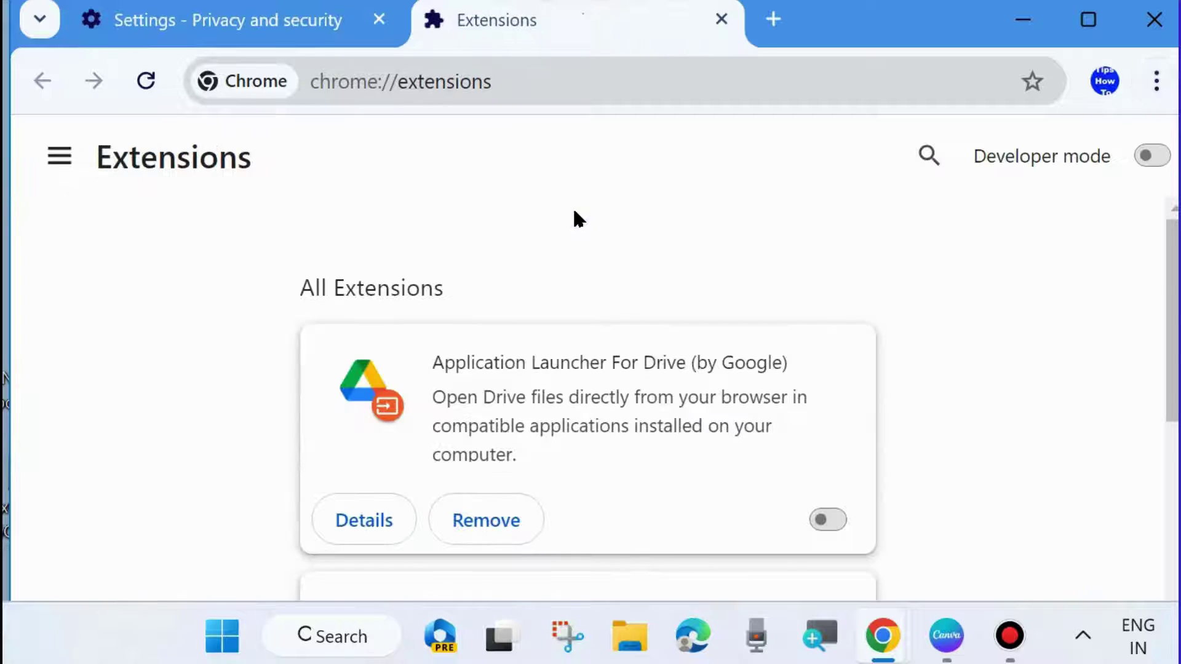
Review all installed extensions and check whether any of them is switched on.
{"action": "scroll", "coordinate": [255, 332], "scroll_direction": "down", "scroll_amount": 2}
{"action": "scroll", "coordinate": [255, 332], "scroll_direction": "up", "scroll_amount": 2}
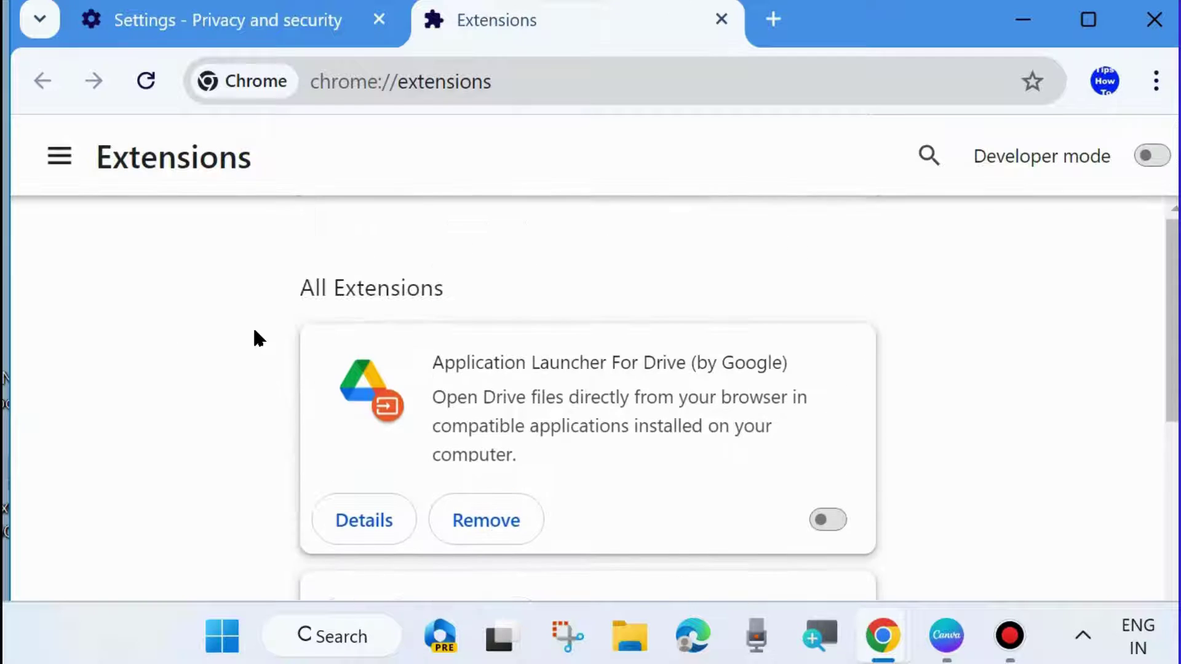
{"action": "scroll", "coordinate": [255, 332], "scroll_direction": "down", "scroll_amount": 2}
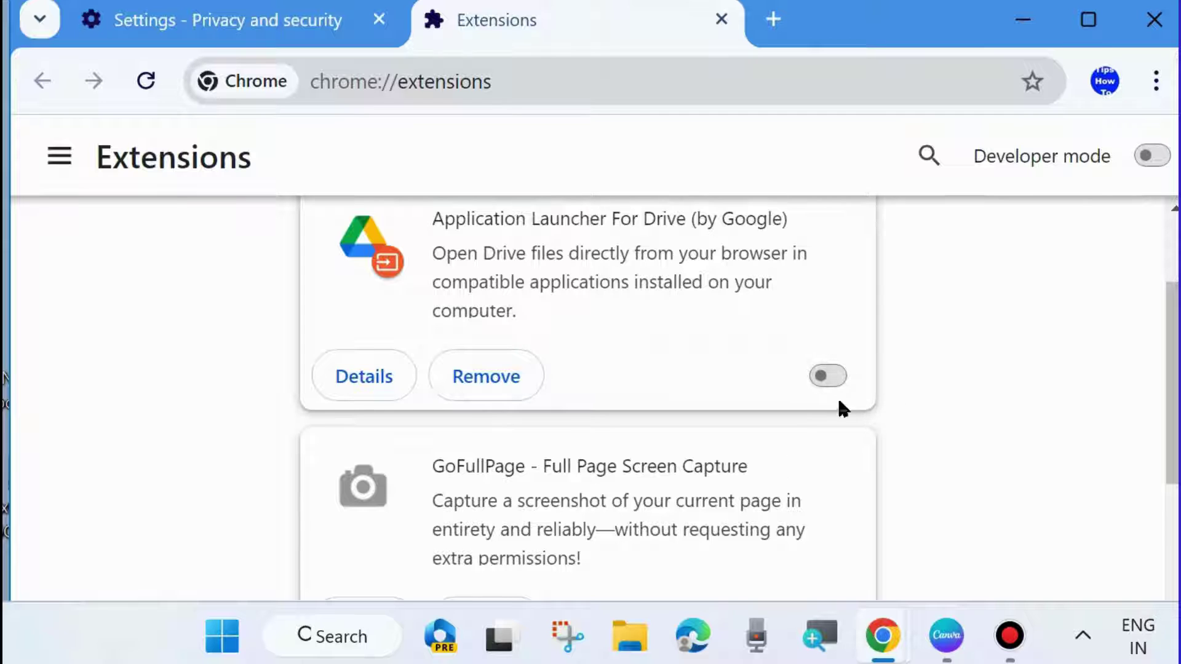
{"action": "scroll", "coordinate": [785, 468], "scroll_direction": "down", "scroll_amount": 2}
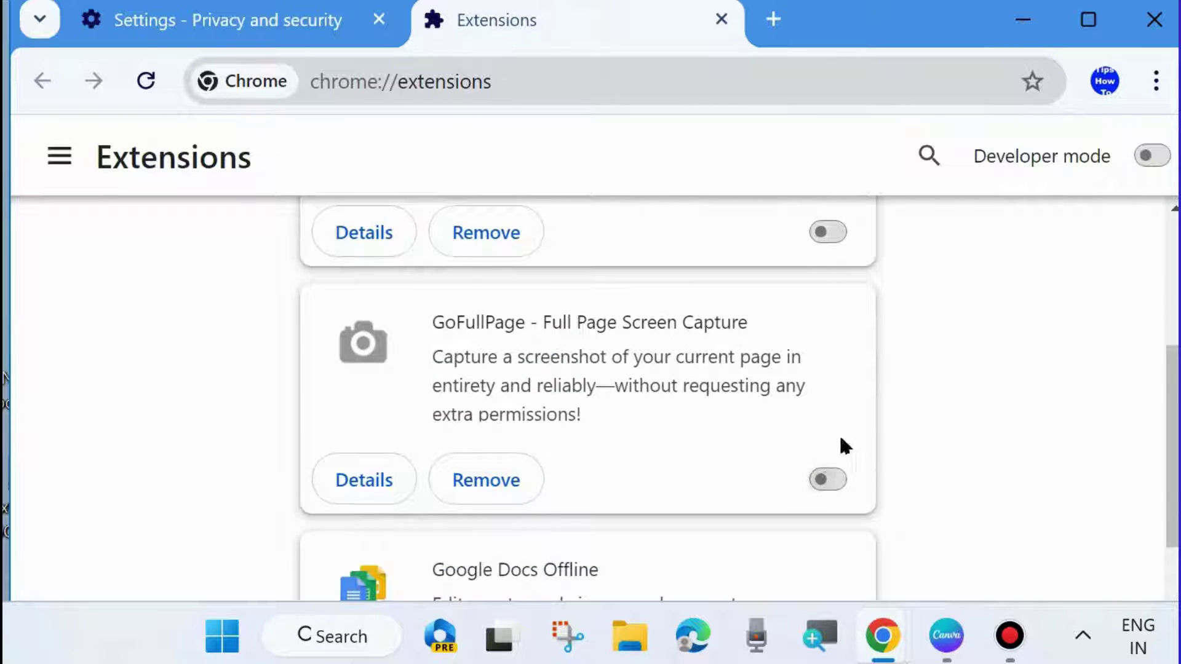
{"action": "scroll", "coordinate": [812, 479], "scroll_direction": "down", "scroll_amount": 3}
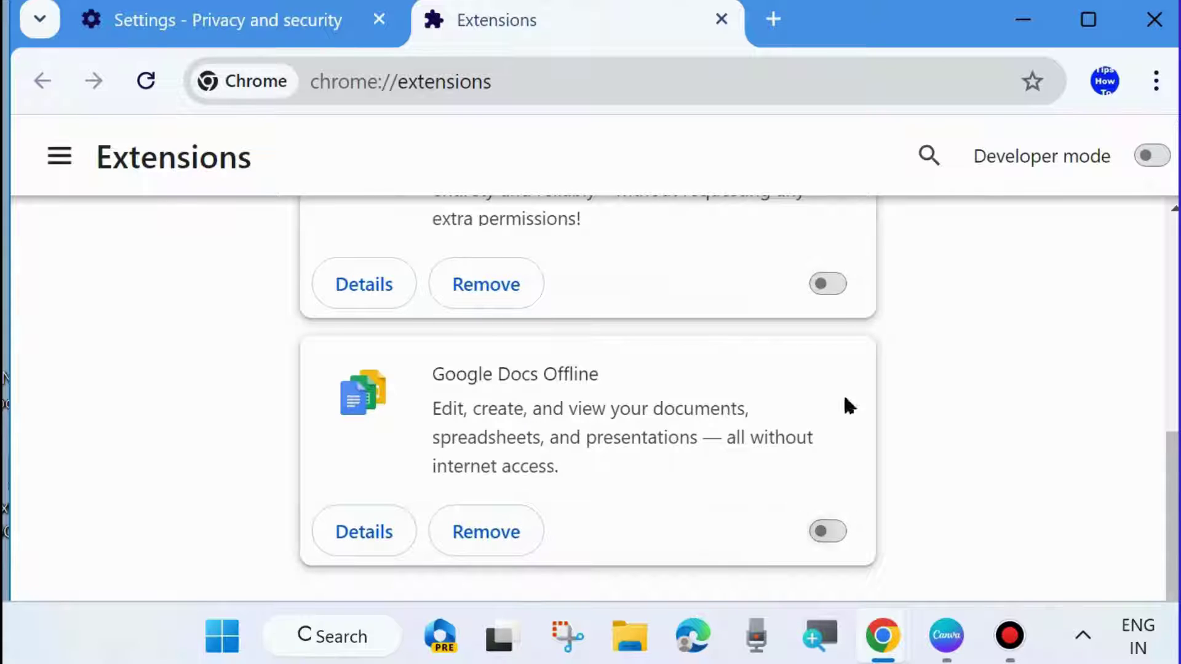
{"action": "scroll", "coordinate": [804, 451], "scroll_direction": "up", "scroll_amount": 5}
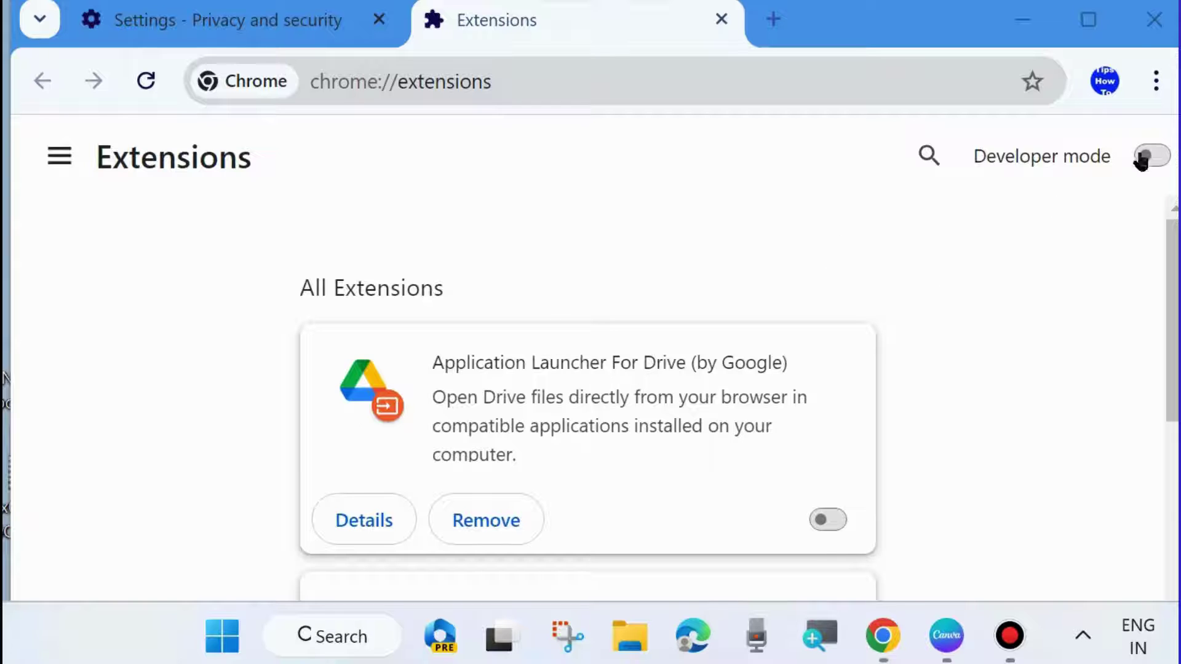
Check for browser updates on the About Google Chrome page.
{"action": "left_click", "coordinate": [1156, 83]}
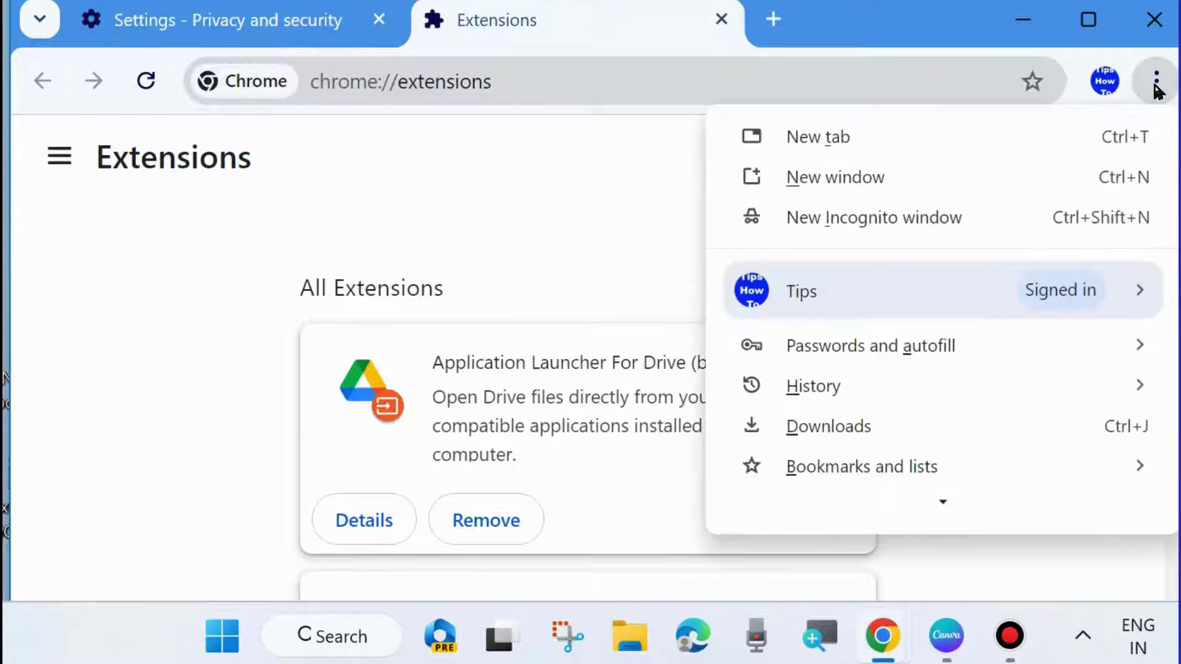
{"action": "mouse_move", "coordinate": [940, 514]}
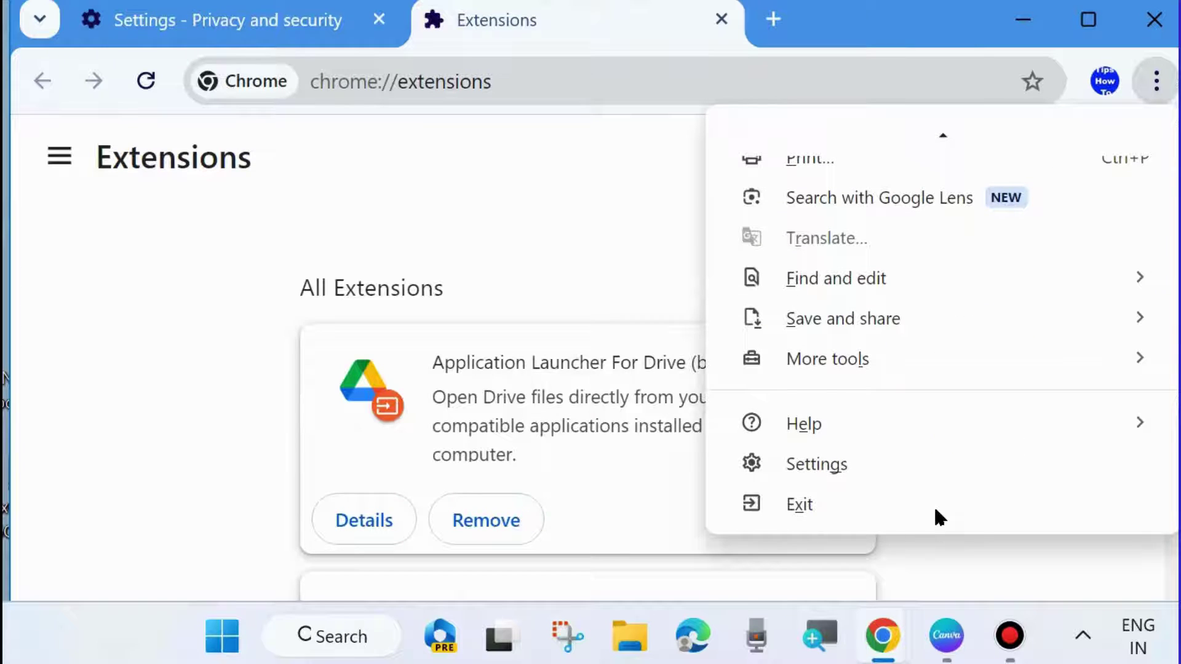
{"action": "mouse_move", "coordinate": [877, 438]}
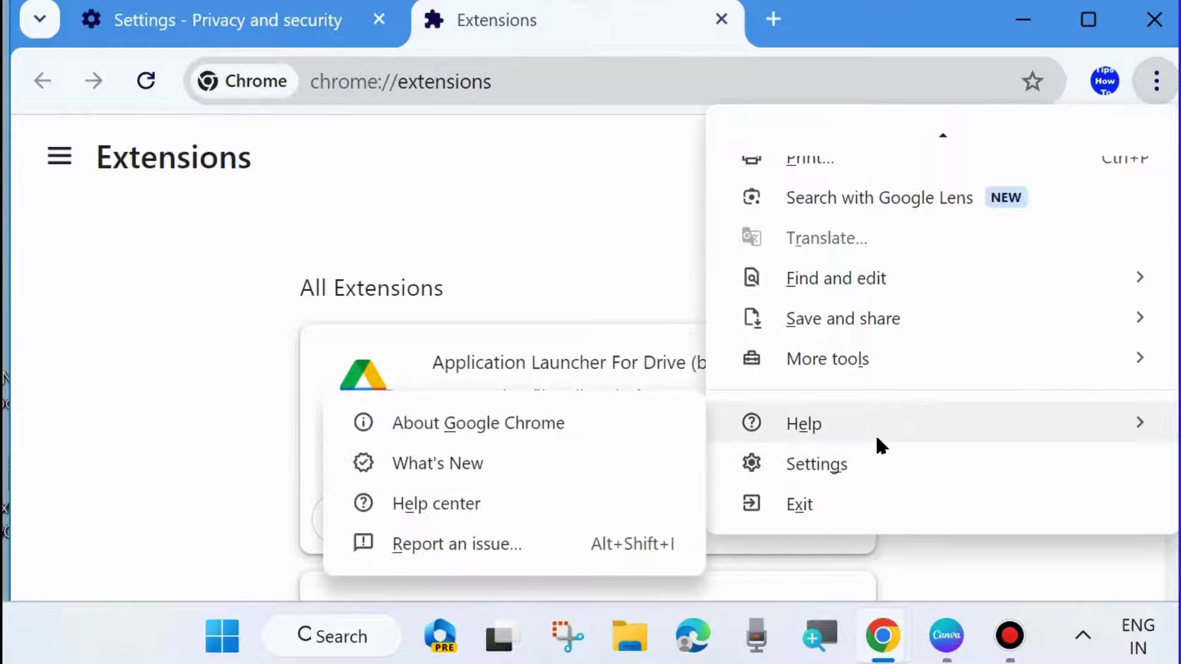
{"action": "left_click", "coordinate": [459, 423]}
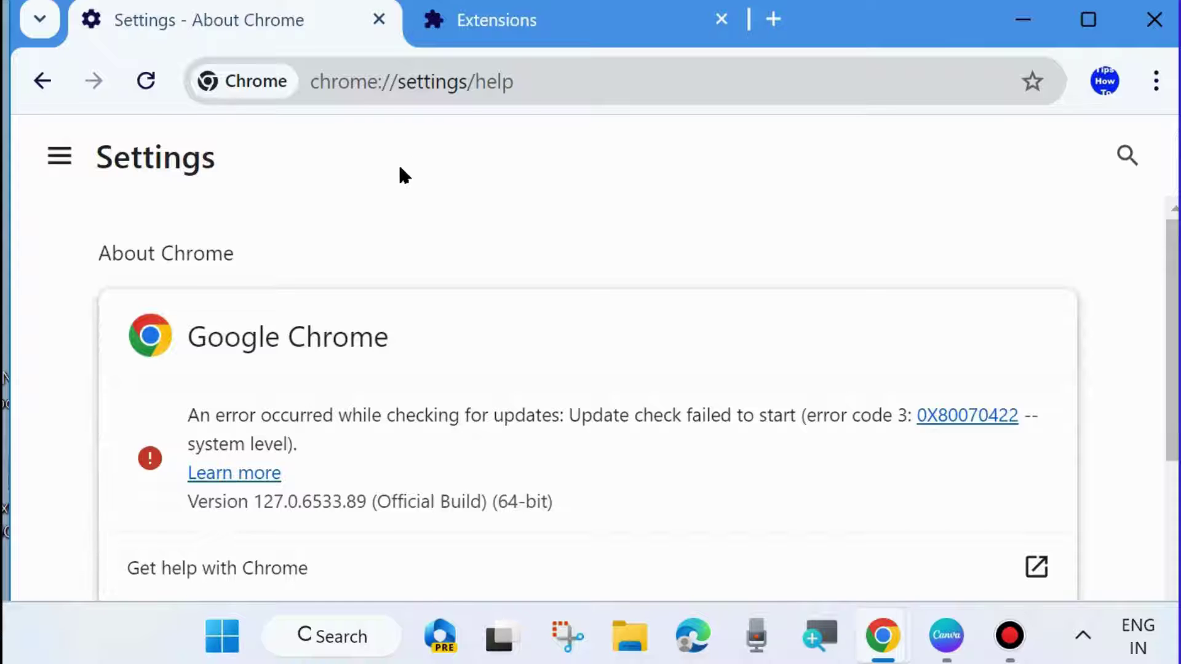
{"action": "left_click", "coordinate": [609, 15]}
{"action": "left_click_drag", "start_coordinate": [609, 5], "coordinate": [640, 19]}
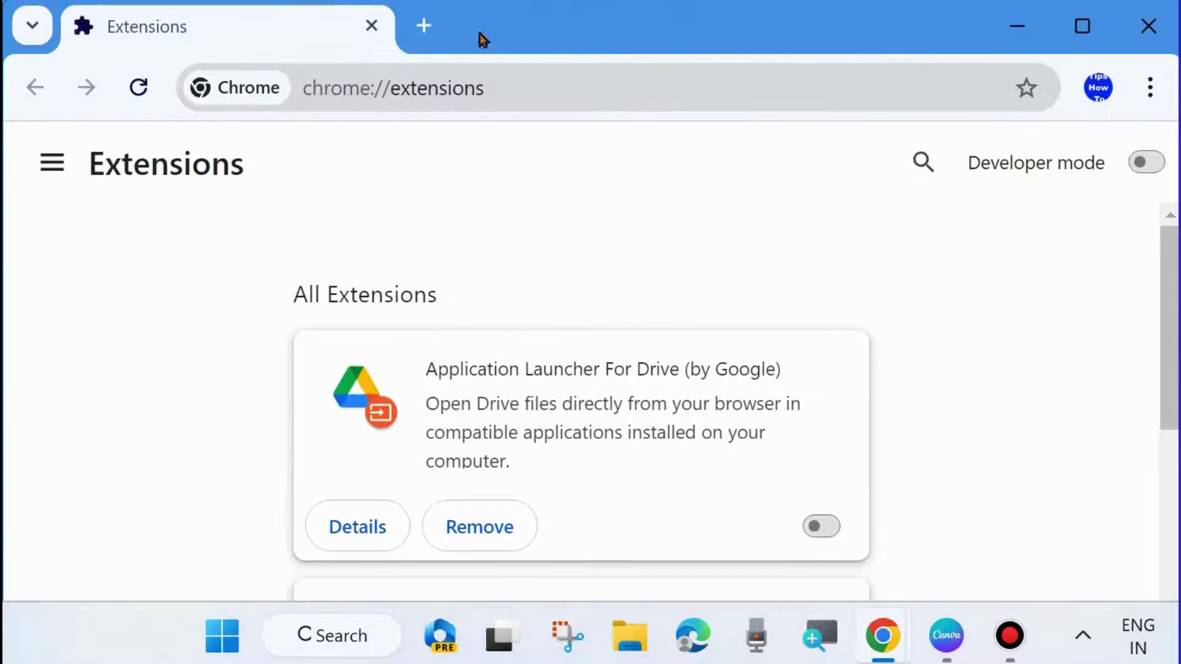
Repeat the update check on the About Google Chrome page and close the browser window.
{"action": "left_click", "coordinate": [1150, 87]}
{"action": "scroll", "coordinate": [962, 497], "scroll_direction": "down", "scroll_amount": 5}
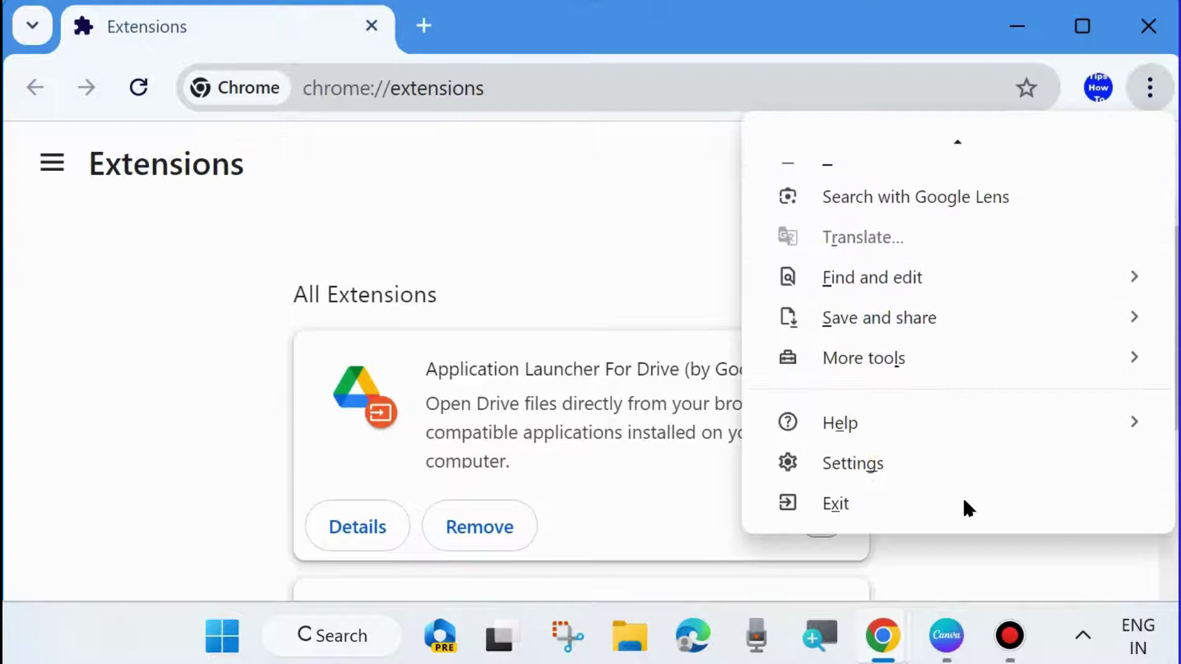
{"action": "mouse_move", "coordinate": [922, 417]}
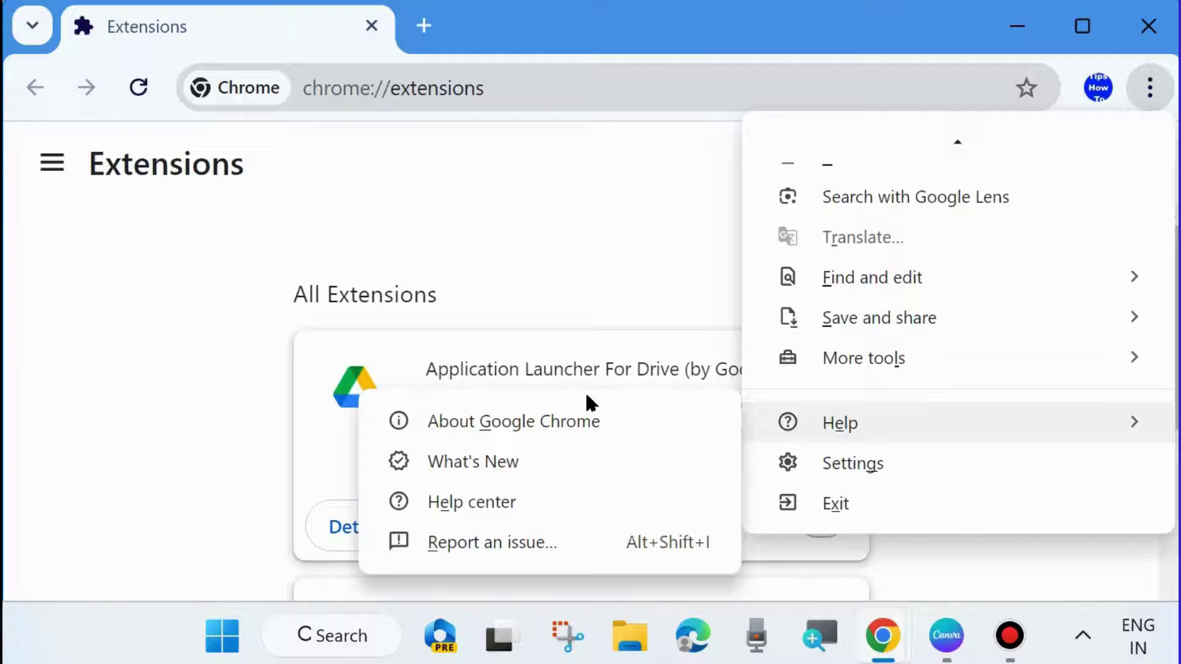
{"action": "left_click", "coordinate": [490, 417]}
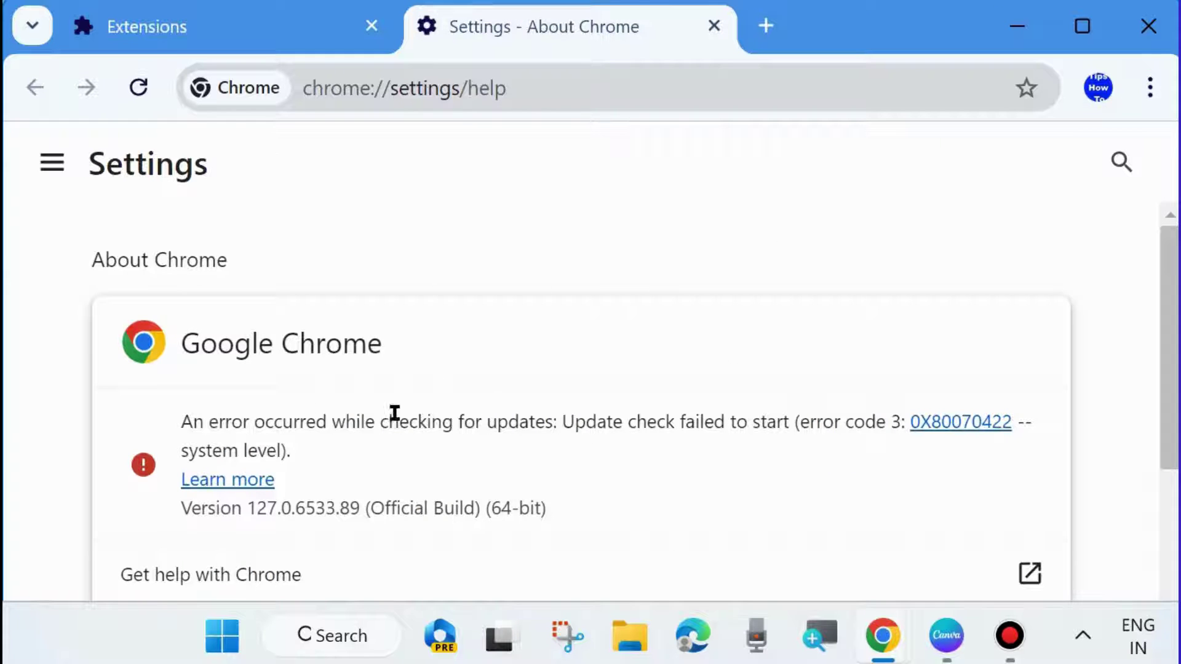
{"action": "scroll", "coordinate": [393, 411], "scroll_direction": "down", "scroll_amount": 2}
{"action": "scroll", "coordinate": [355, 405], "scroll_direction": "up", "scroll_amount": 2}
{"action": "mouse_move", "coordinate": [838, 55]}
{"action": "left_mouse_down"}
{"action": "mouse_move", "coordinate": [846, 1]}
{"action": "mouse_move", "coordinate": [851, 37]}
{"action": "left_mouse_up"}
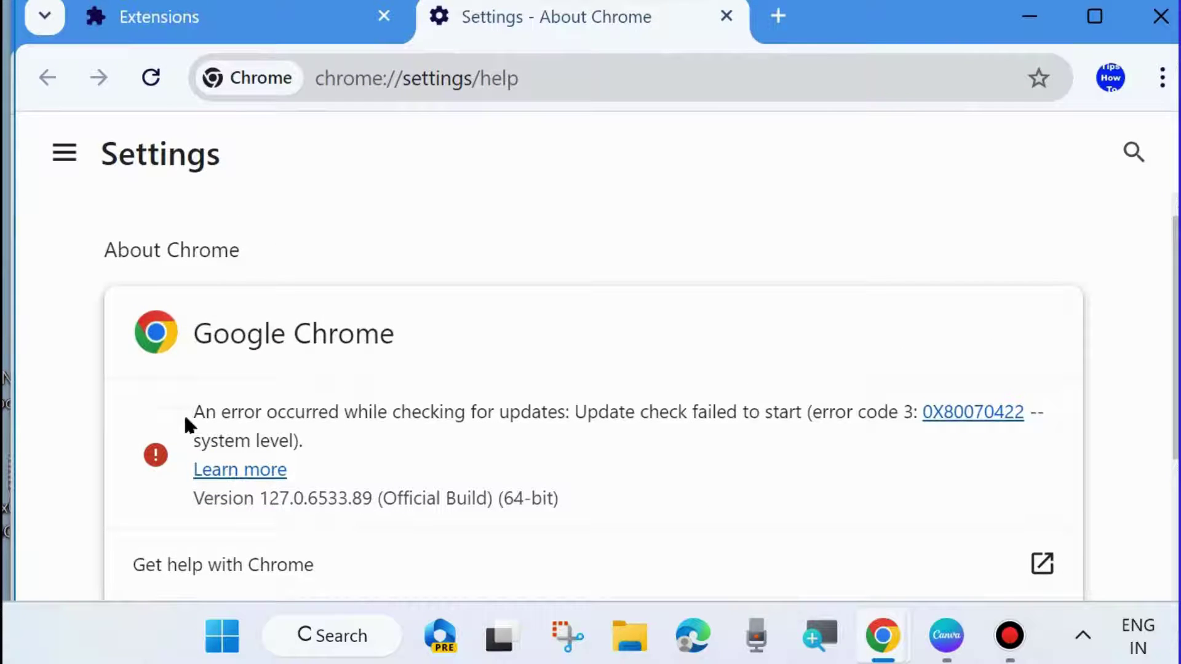
{"action": "left_click", "coordinate": [1159, 19]}
{"action": "left_click", "coordinate": [1160, 20]}
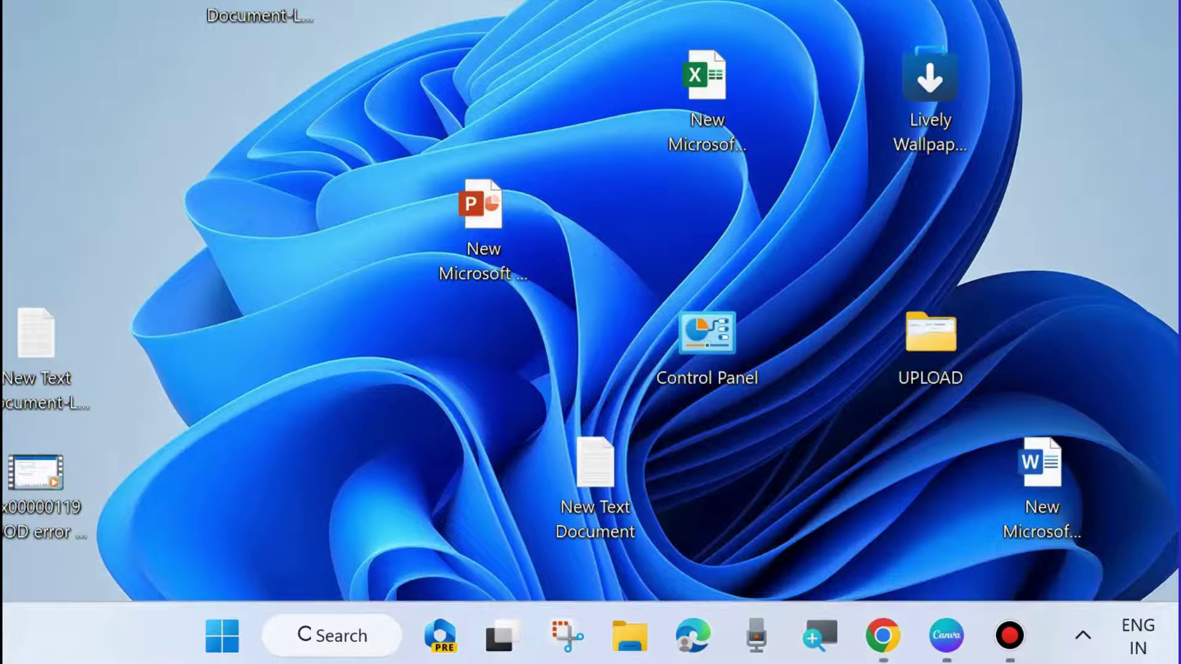
Run msconfig to open the System Configuration window and move it fully into view.
{"action": "right_click", "coordinate": [221, 644]}
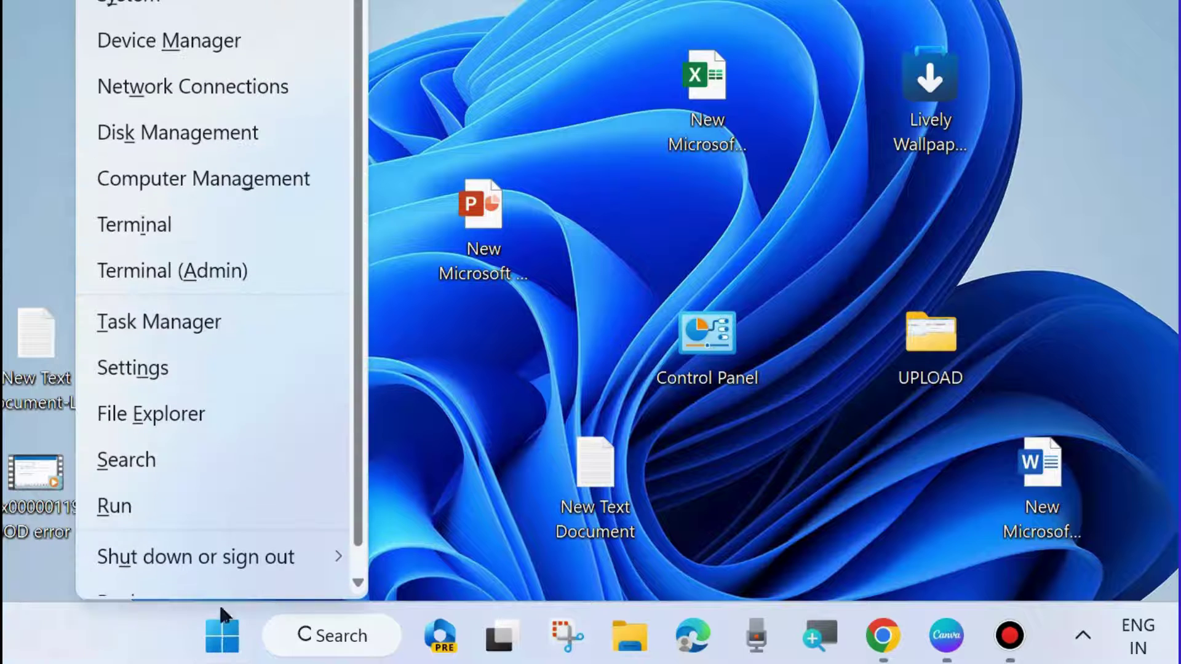
{"action": "left_click", "coordinate": [137, 505]}
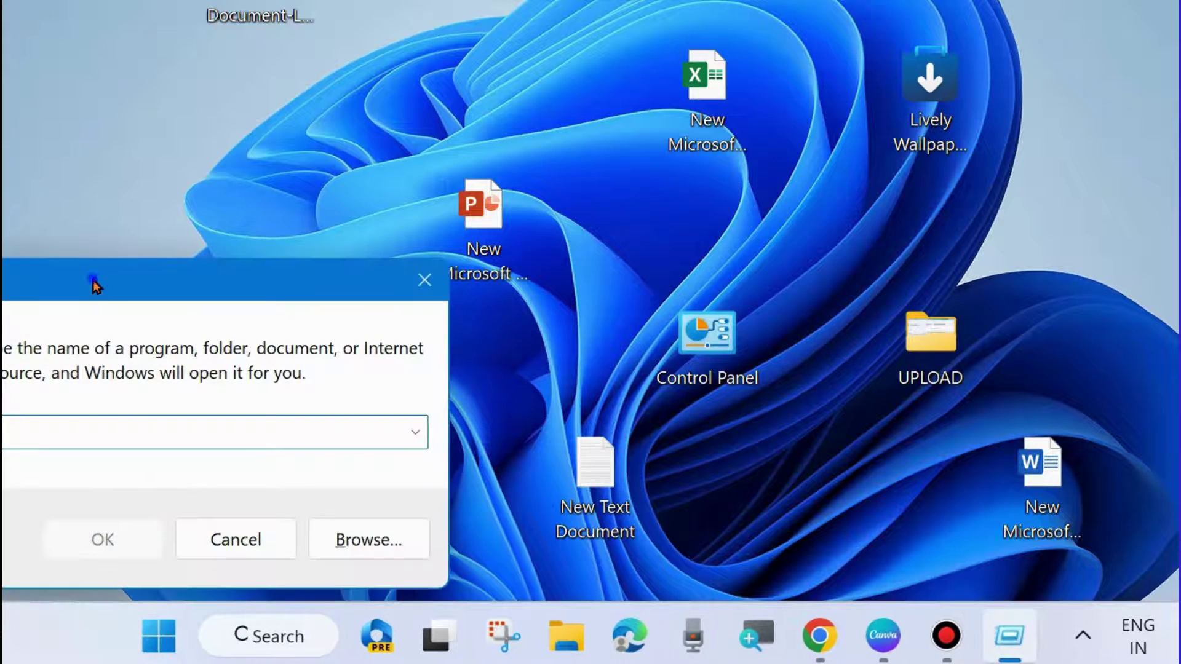
{"action": "left_click_drag", "start_coordinate": [95, 282], "coordinate": [594, 64]}
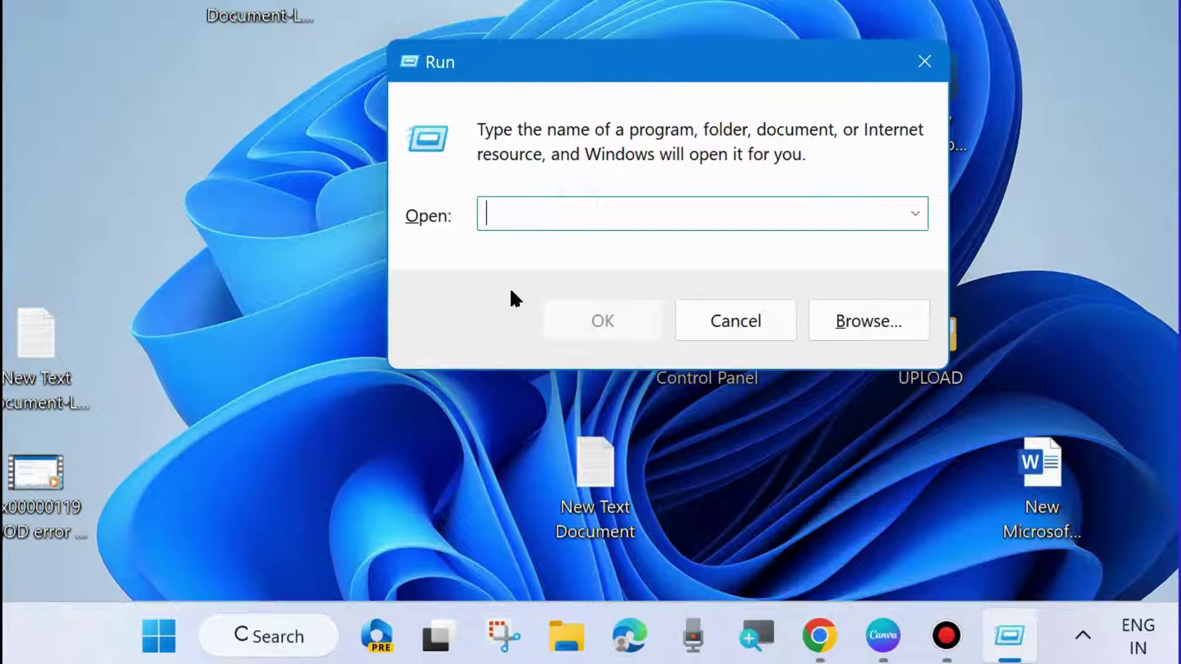
{"action": "type", "text": "msconf"}
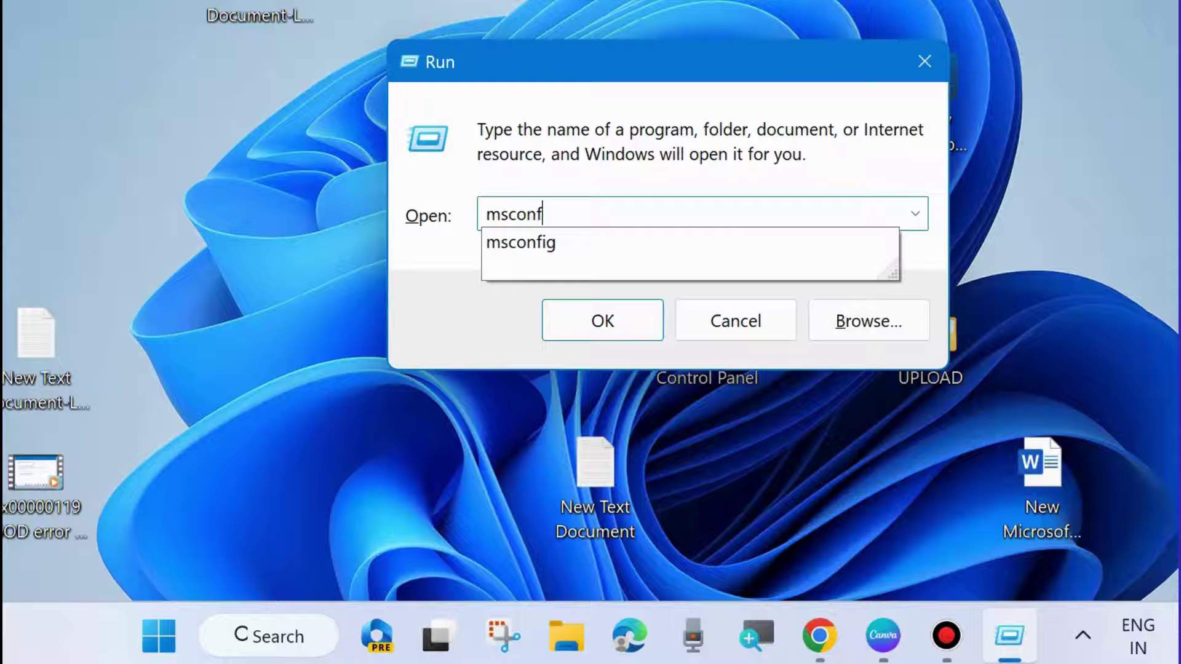
{"action": "type", "text": "ig"}
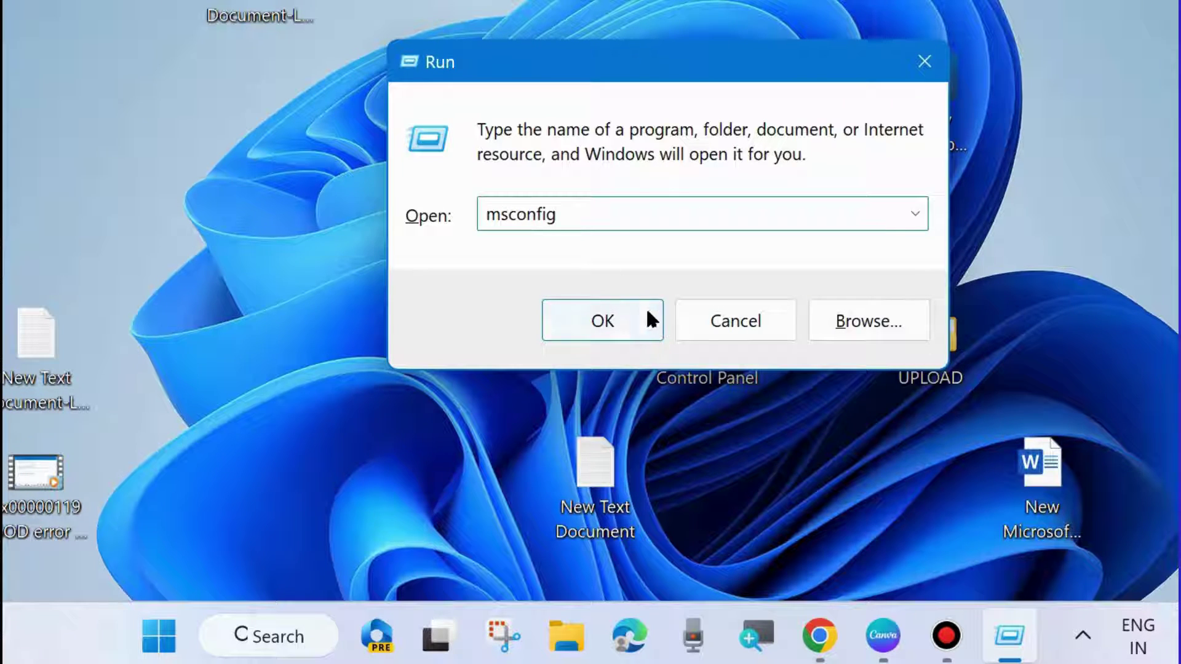
{"action": "left_click", "coordinate": [604, 315]}
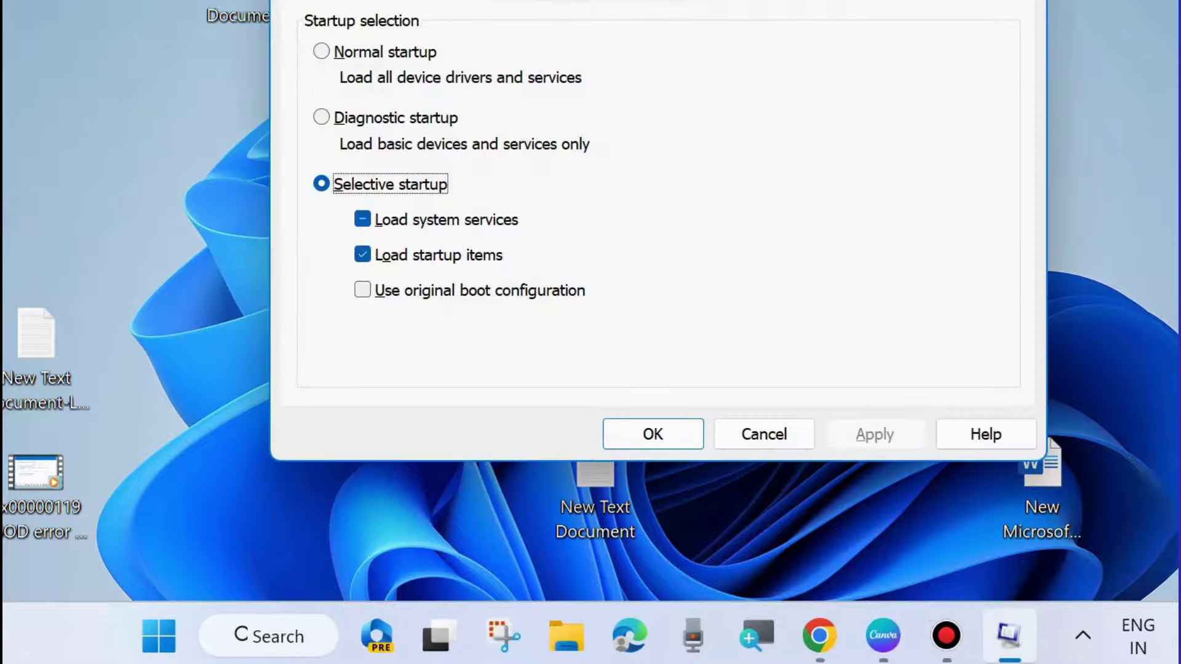
{"action": "left_click_drag", "start_coordinate": [655, 1], "coordinate": [605, 34]}
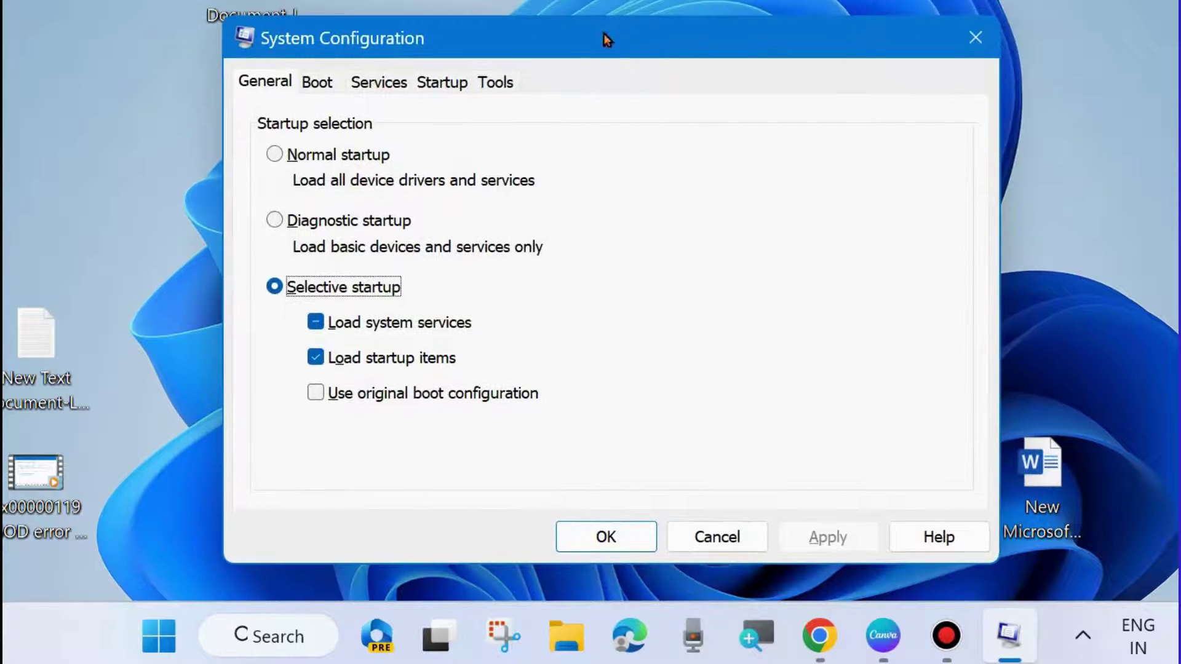
Hide all Microsoft services in System Configuration's services list, and open Task Manager to manage startup items.
{"action": "left_click", "coordinate": [378, 86]}
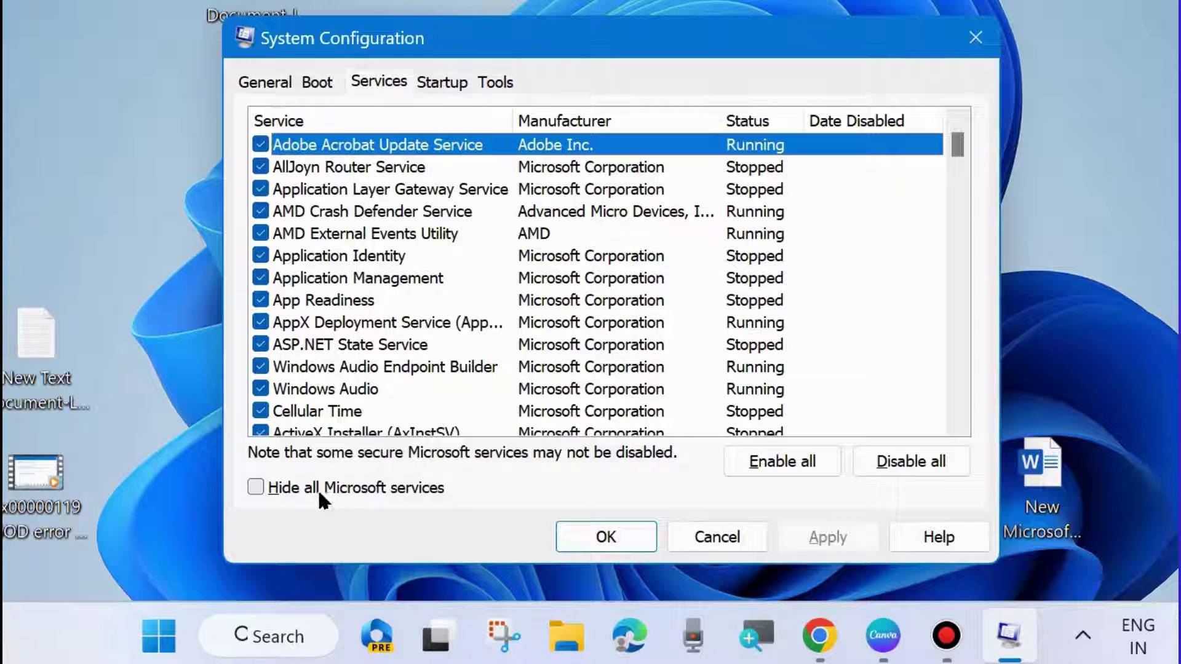
{"action": "left_click", "coordinate": [254, 487]}
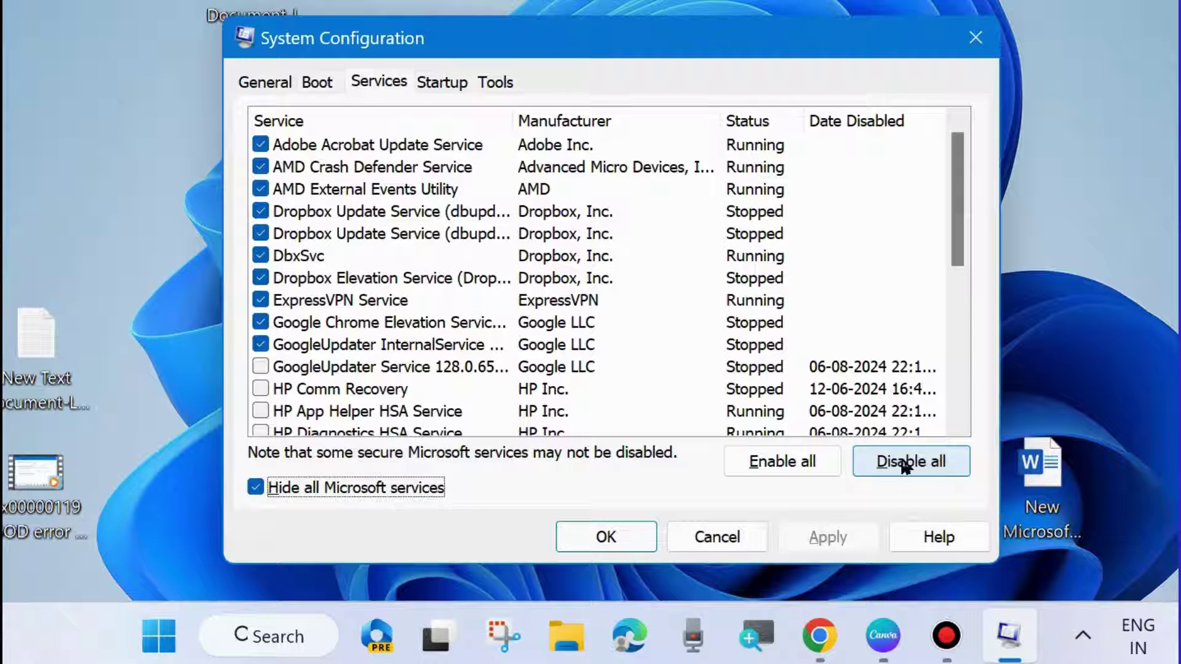
{"action": "left_click", "coordinate": [450, 88]}
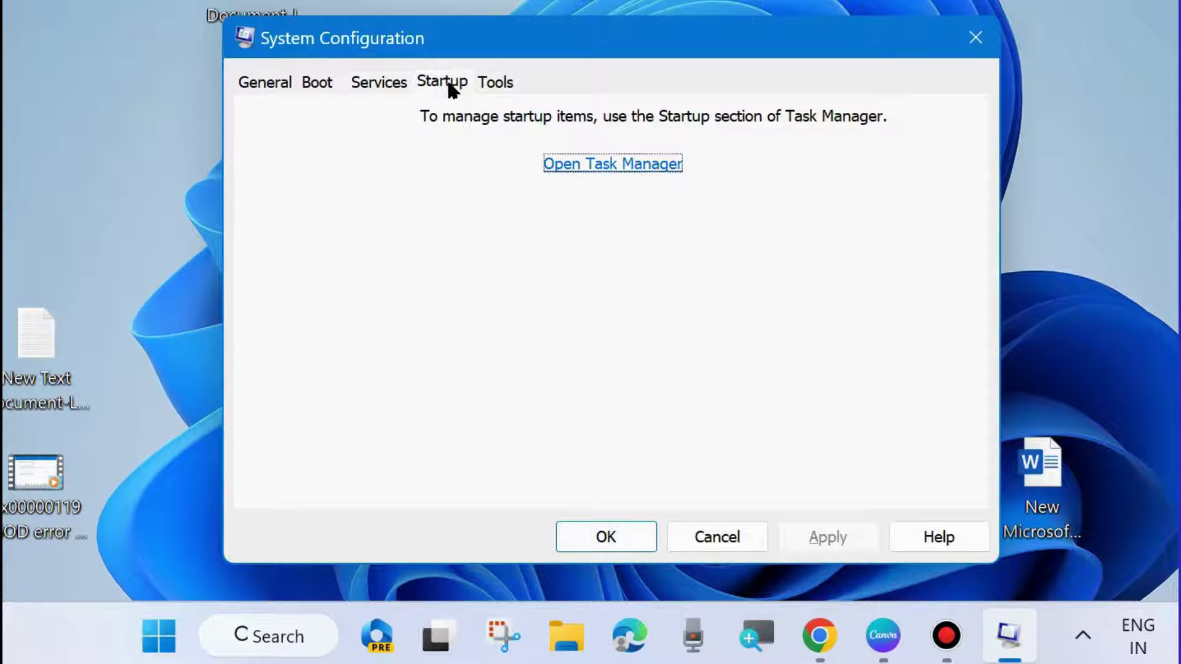
{"action": "left_click", "coordinate": [624, 169]}
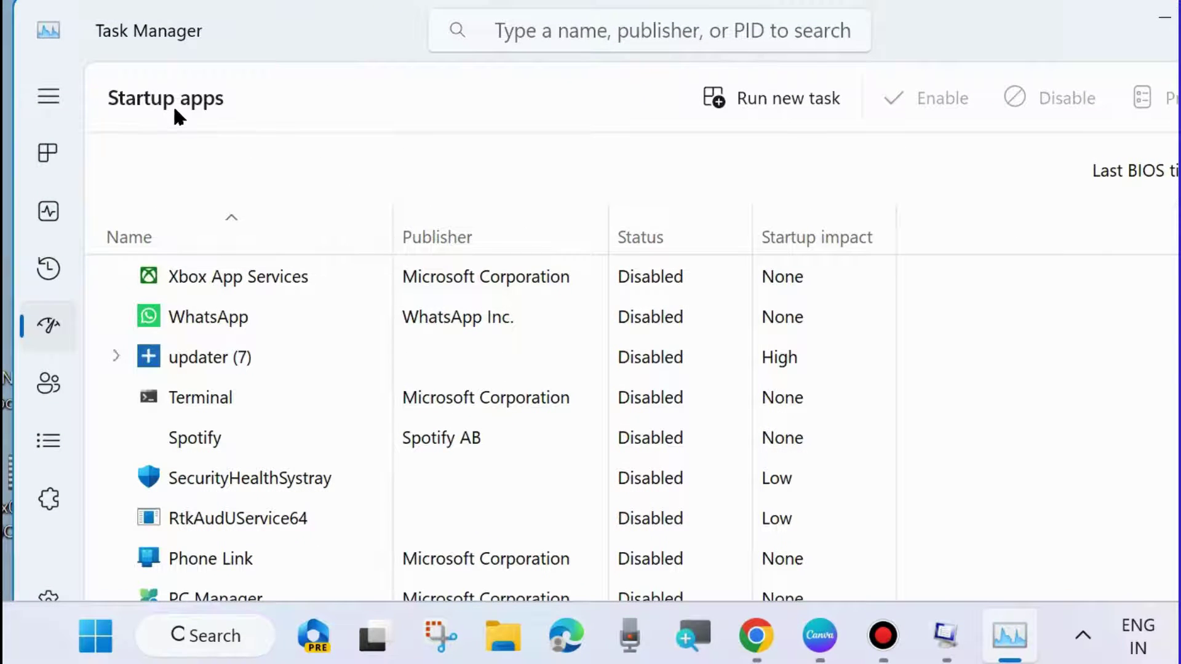
Review the startup apps for enabled entries, checking the actions available for Canva, and close Task Manager and System Configuration.
{"action": "scroll", "coordinate": [654, 469], "scroll_direction": "down", "scroll_amount": 4}
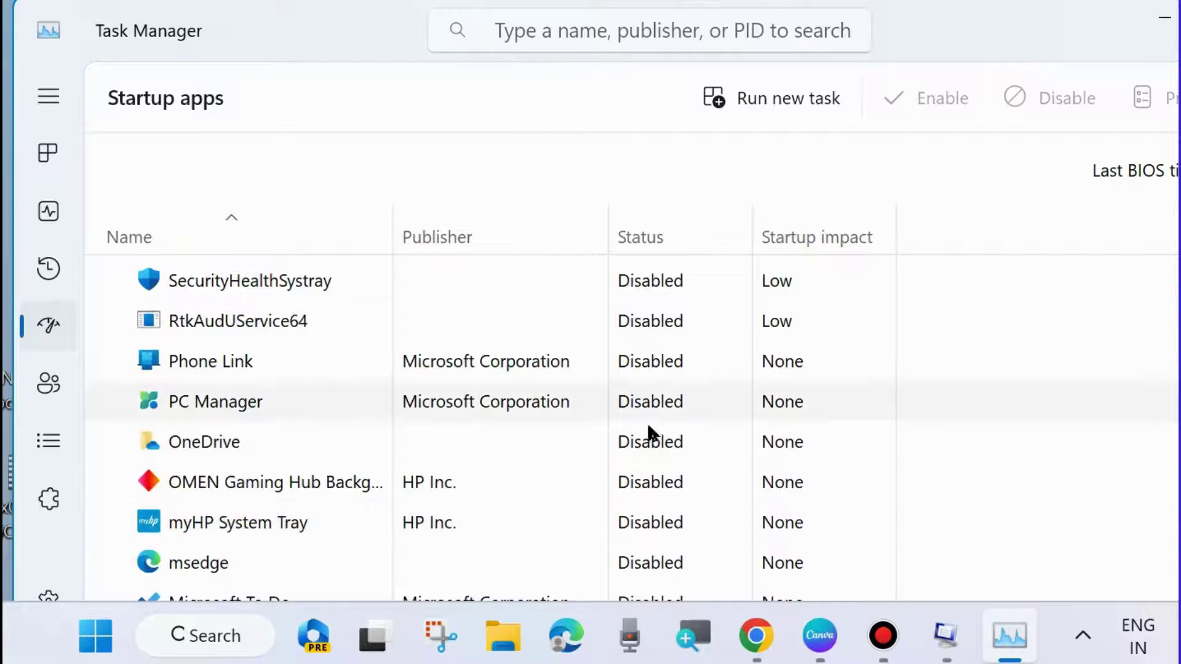
{"action": "scroll", "coordinate": [659, 520], "scroll_direction": "down", "scroll_amount": 2}
{"action": "scroll", "coordinate": [664, 491], "scroll_direction": "down", "scroll_amount": 3}
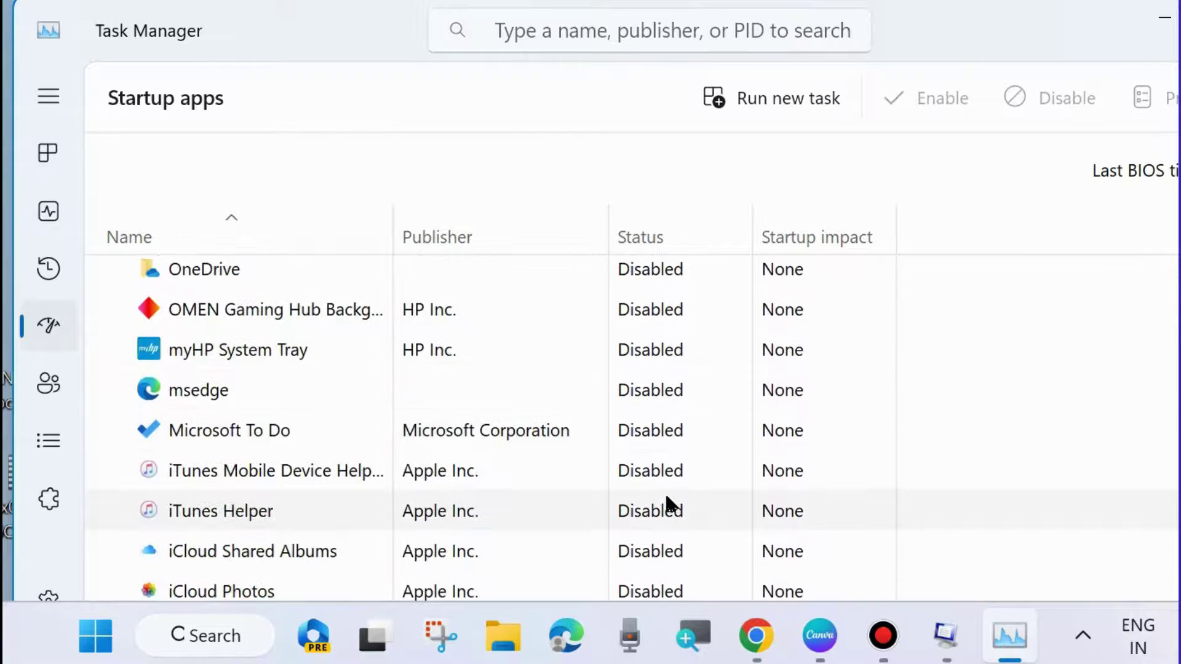
{"action": "scroll", "coordinate": [665, 493], "scroll_direction": "down", "scroll_amount": 2}
{"action": "scroll", "coordinate": [666, 502], "scroll_direction": "down", "scroll_amount": 4}
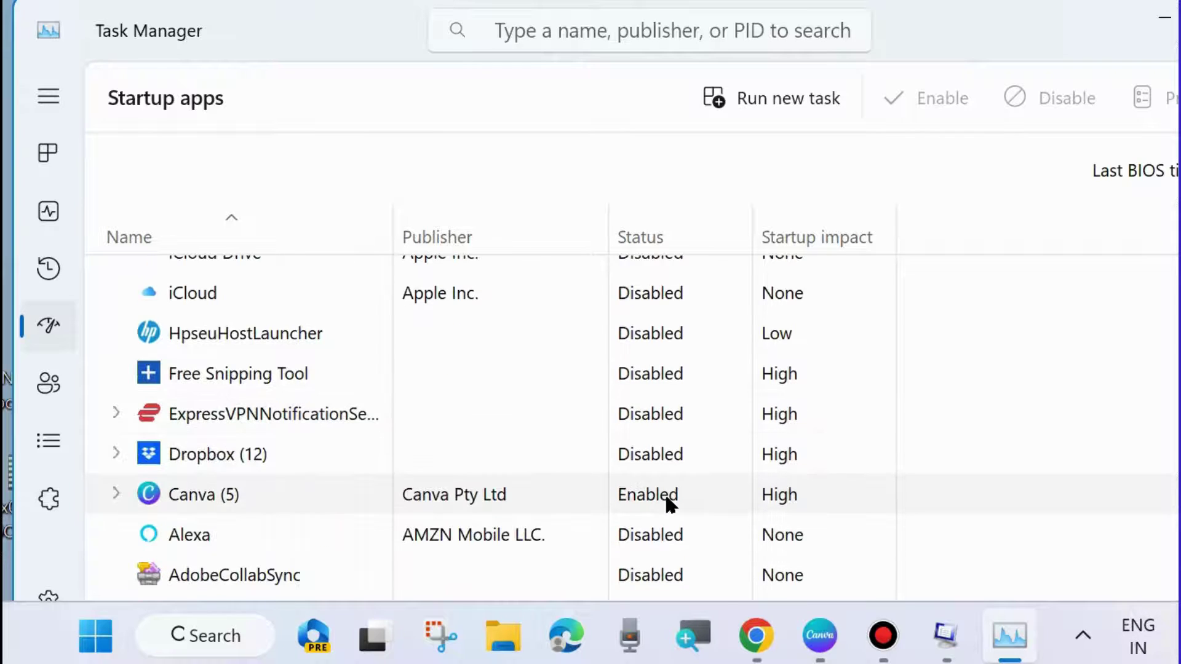
{"action": "scroll", "coordinate": [668, 501], "scroll_direction": "down", "scroll_amount": 1}
{"action": "right_click", "coordinate": [621, 448]}
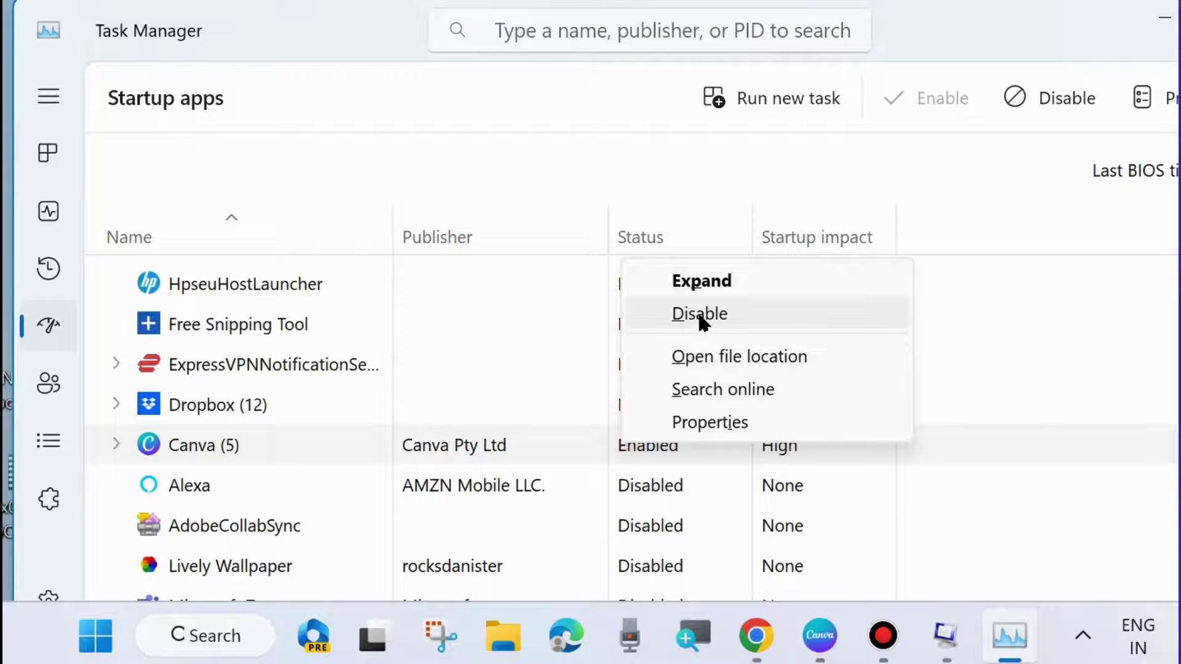
{"action": "left_click", "coordinate": [595, 165]}
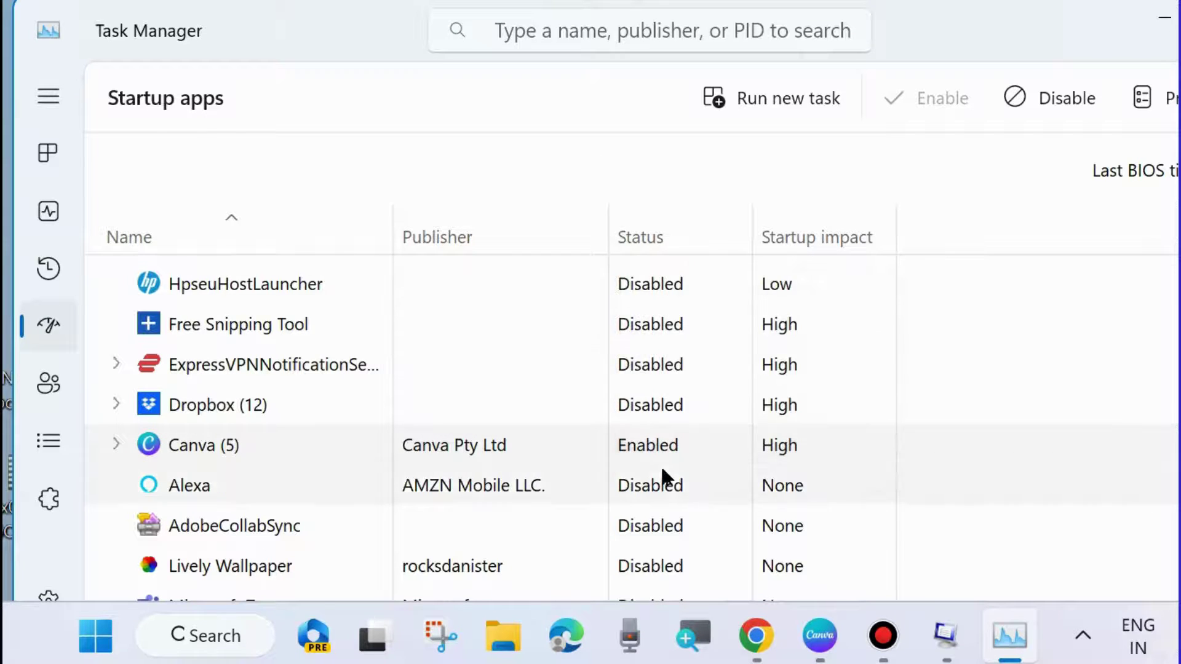
{"action": "scroll", "coordinate": [662, 466], "scroll_direction": "down", "scroll_amount": 2}
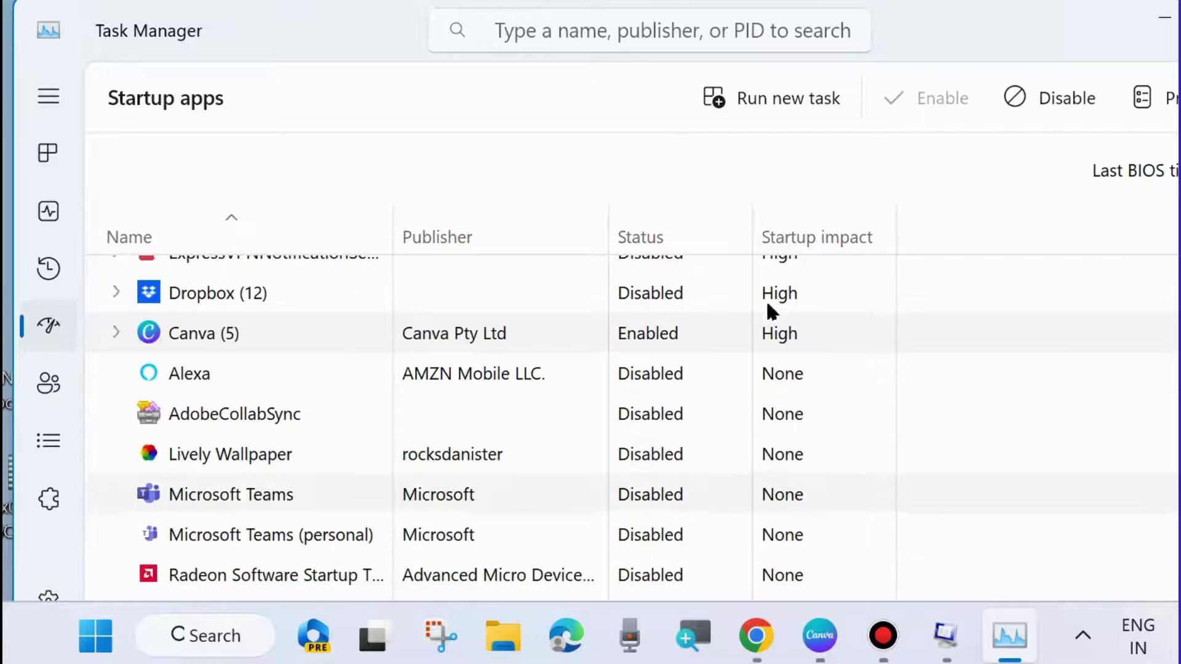
{"action": "key", "text": "alt+F4"}
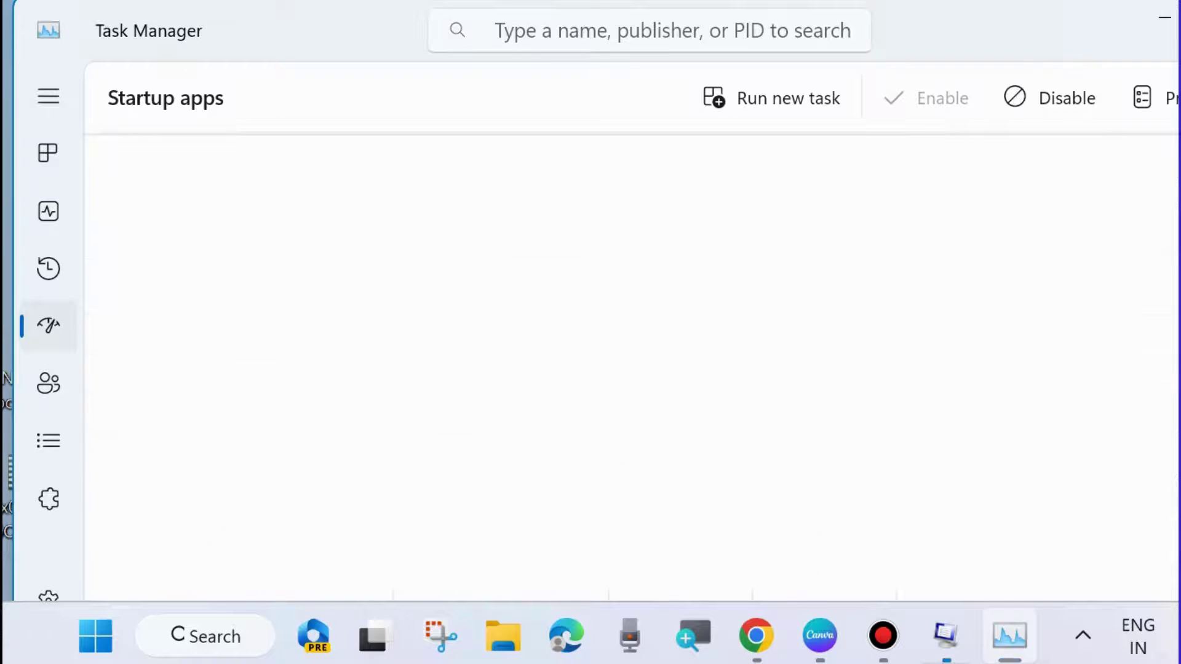
{"action": "left_click", "coordinate": [604, 540]}
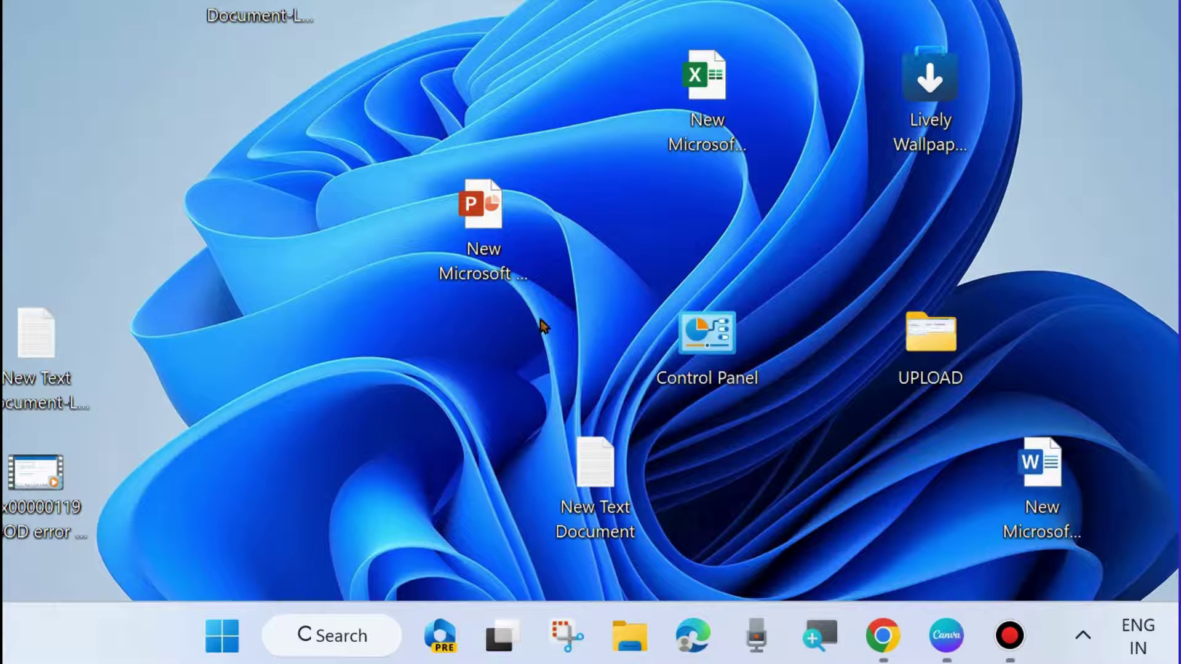
Open Windows Settings and go to the other troubleshooters under the system's Troubleshoot options.
{"action": "right_click", "coordinate": [226, 638]}
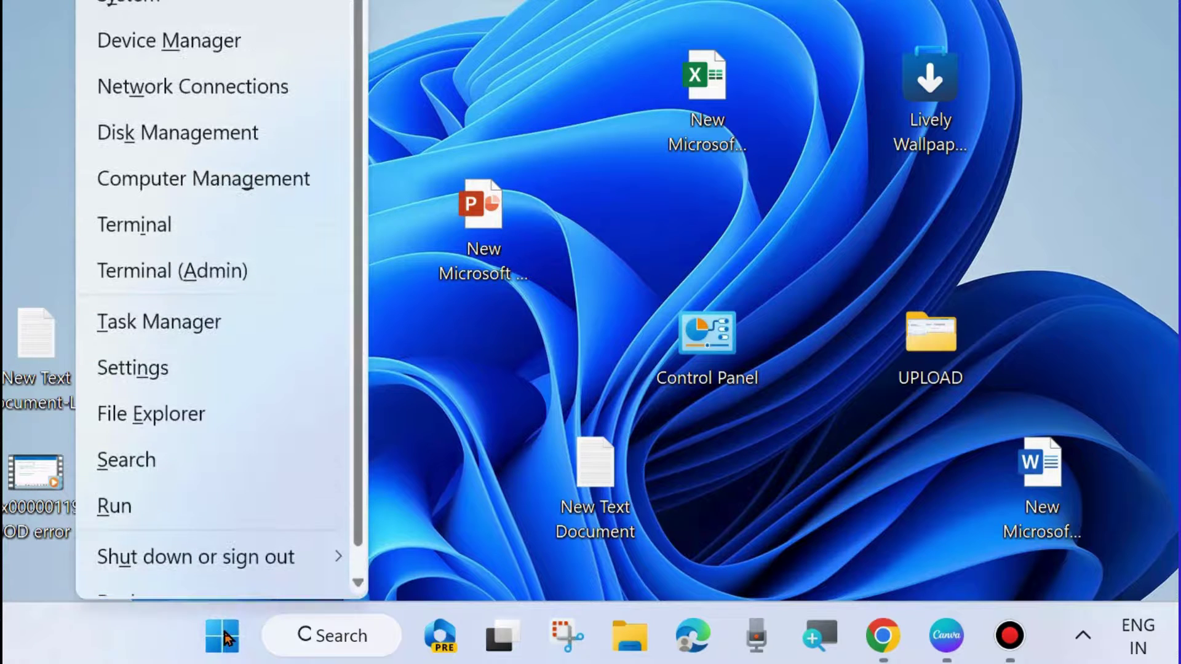
{"action": "left_click", "coordinate": [153, 372]}
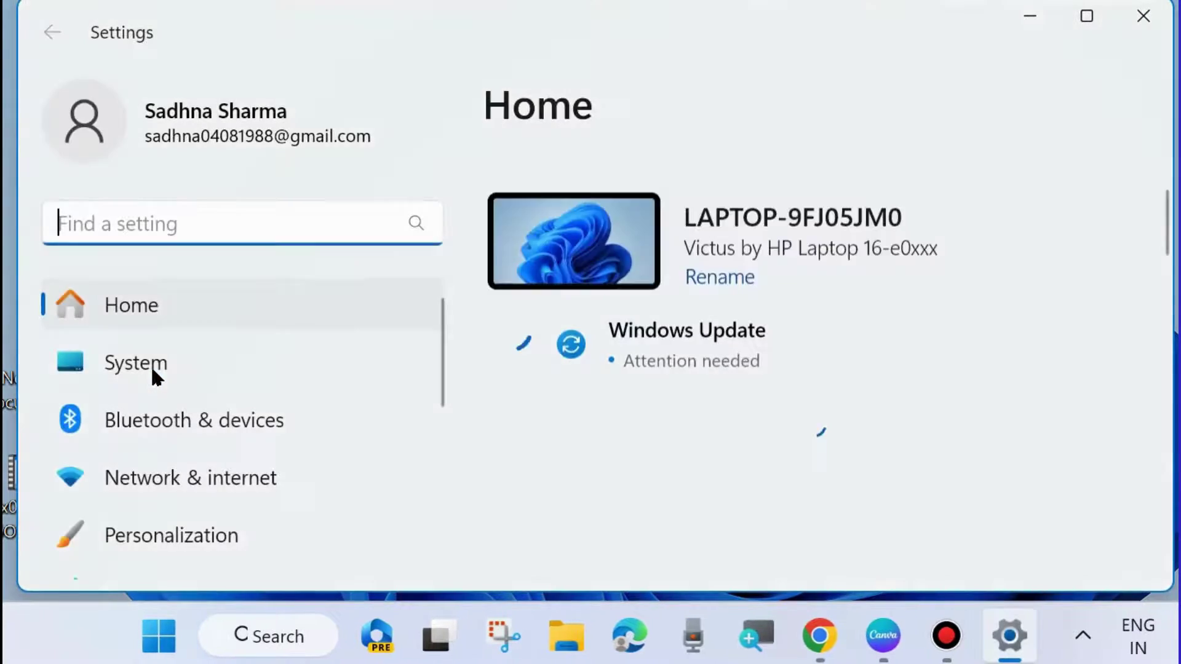
{"action": "scroll", "coordinate": [258, 439], "scroll_direction": "down", "scroll_amount": 1}
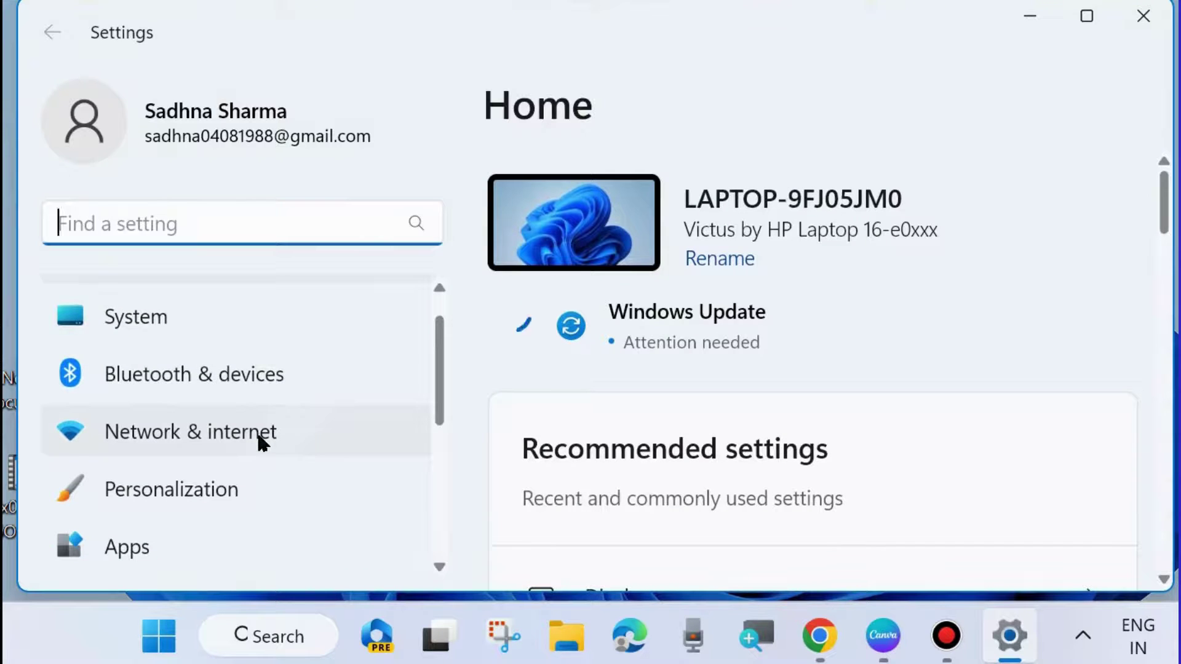
{"action": "left_click", "coordinate": [148, 318]}
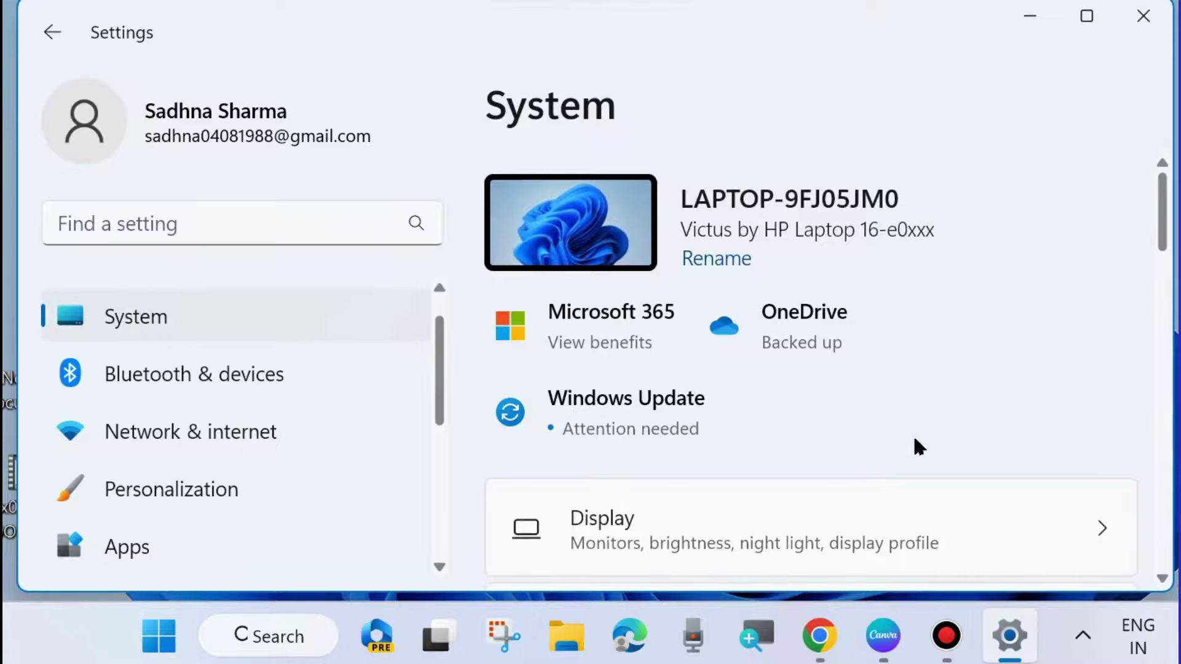
{"action": "scroll", "coordinate": [854, 445], "scroll_direction": "down", "scroll_amount": 8}
{"action": "scroll", "coordinate": [854, 454], "scroll_direction": "down", "scroll_amount": 10}
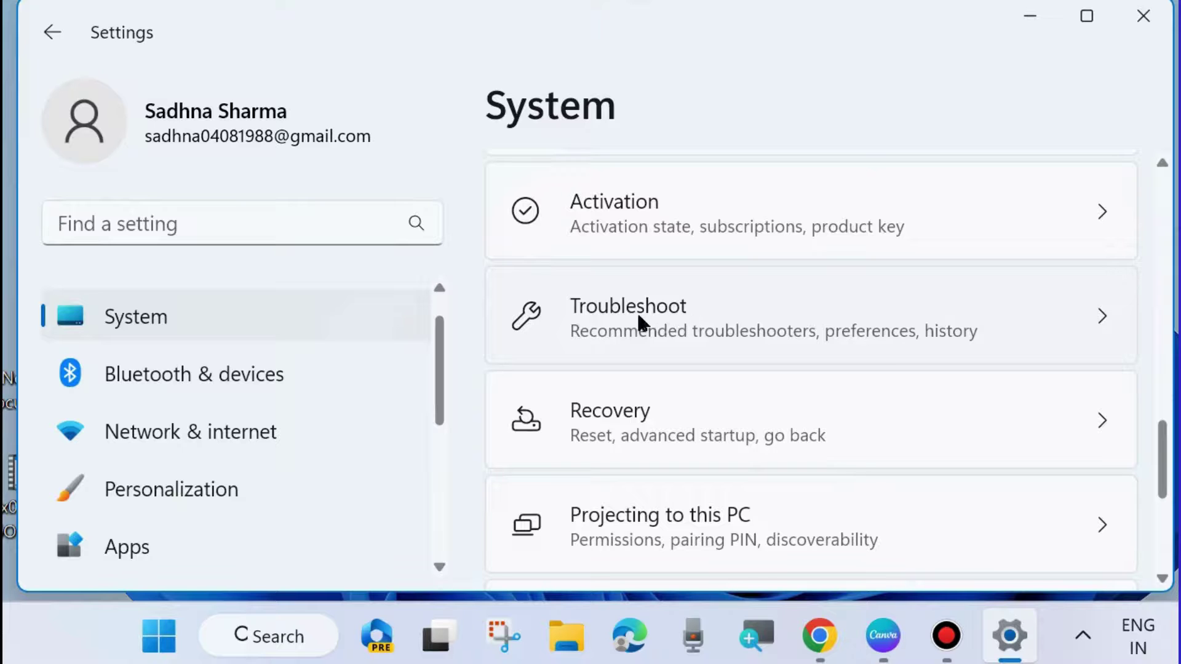
{"action": "left_click", "coordinate": [646, 311]}
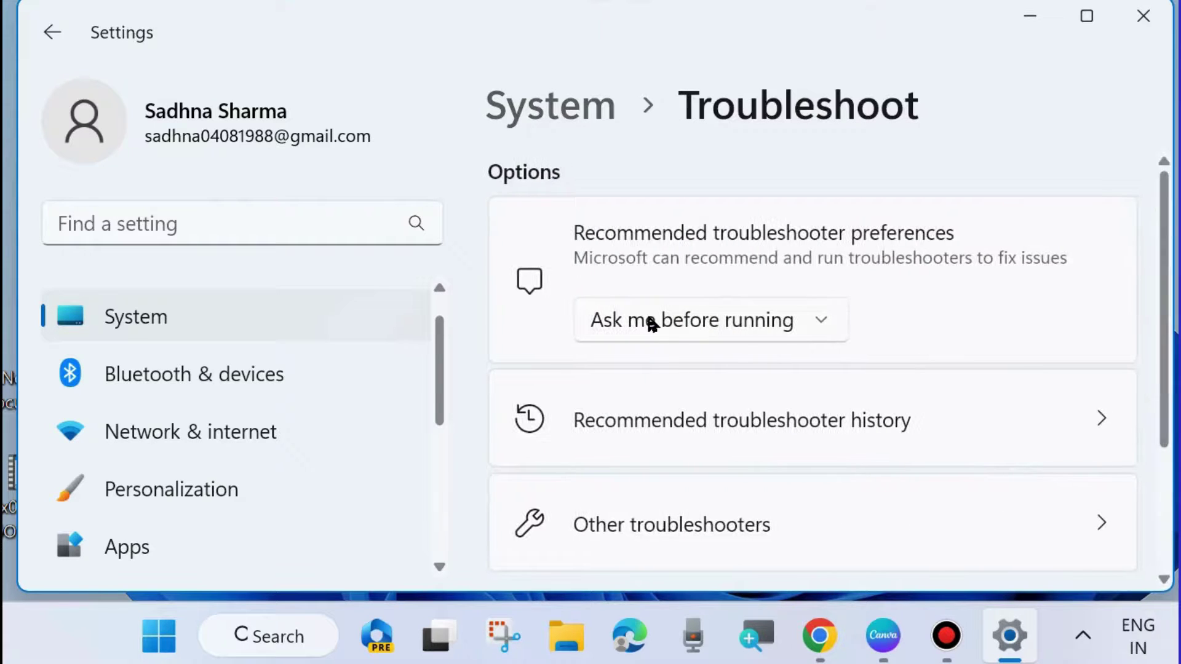
{"action": "scroll", "coordinate": [712, 421], "scroll_direction": "down", "scroll_amount": 3}
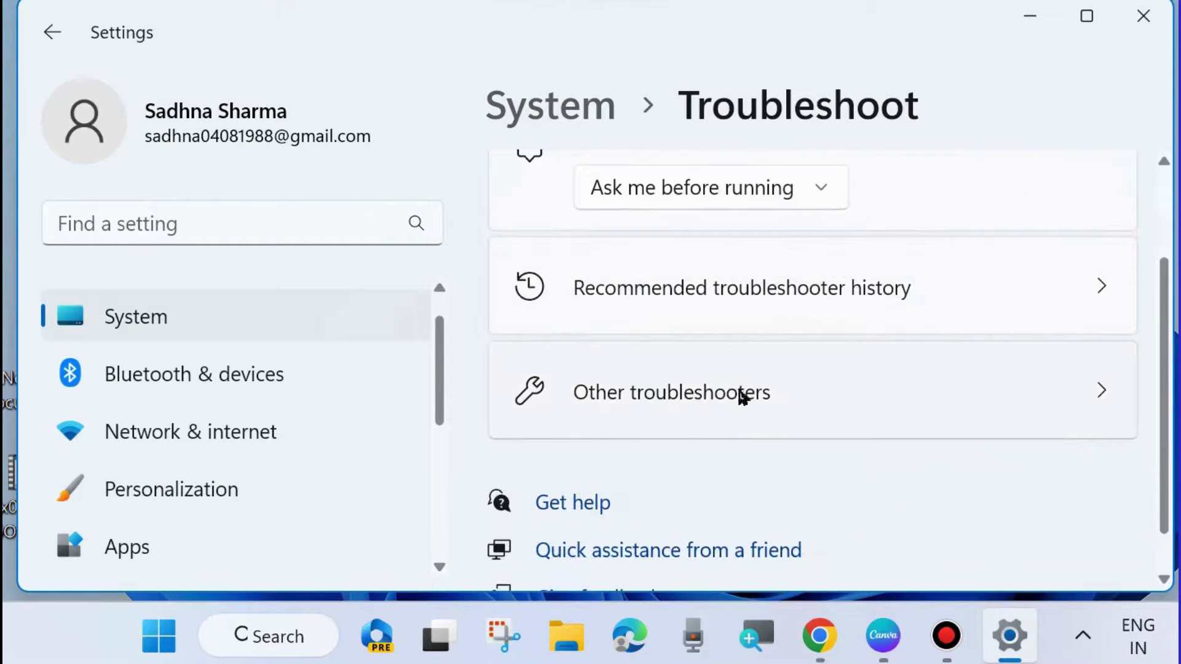
{"action": "left_click", "coordinate": [672, 398]}
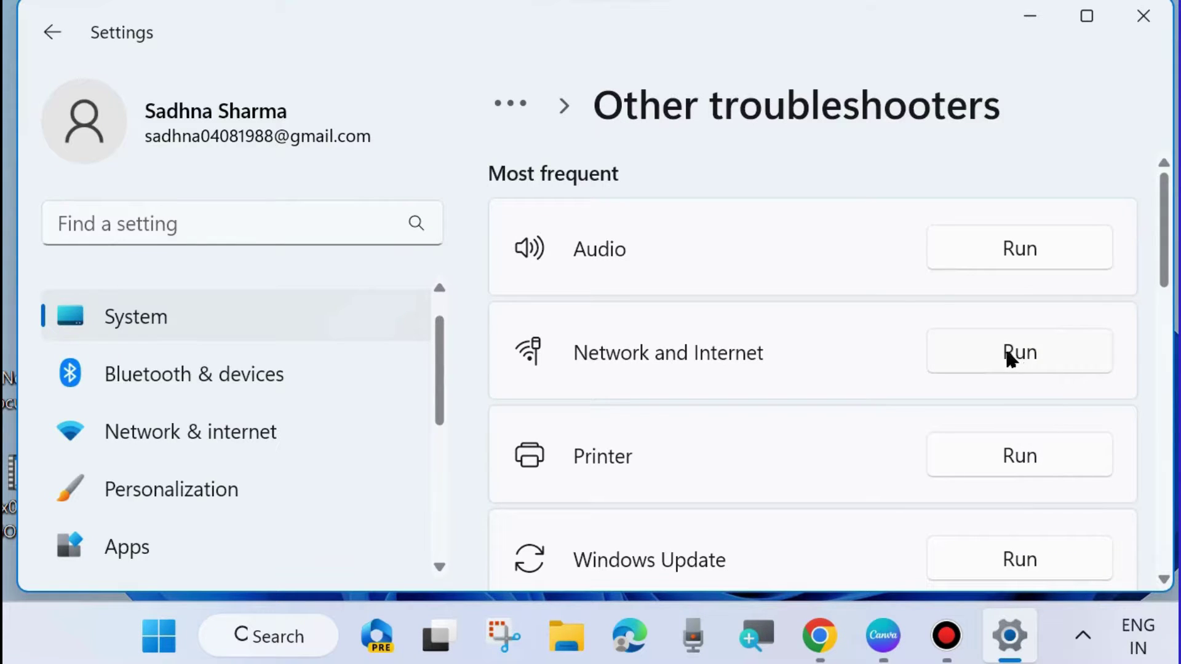
Run the Network and Internet troubleshooter, read through its recommendations, and close Get Help and Settings.
{"action": "left_click", "coordinate": [1018, 356]}
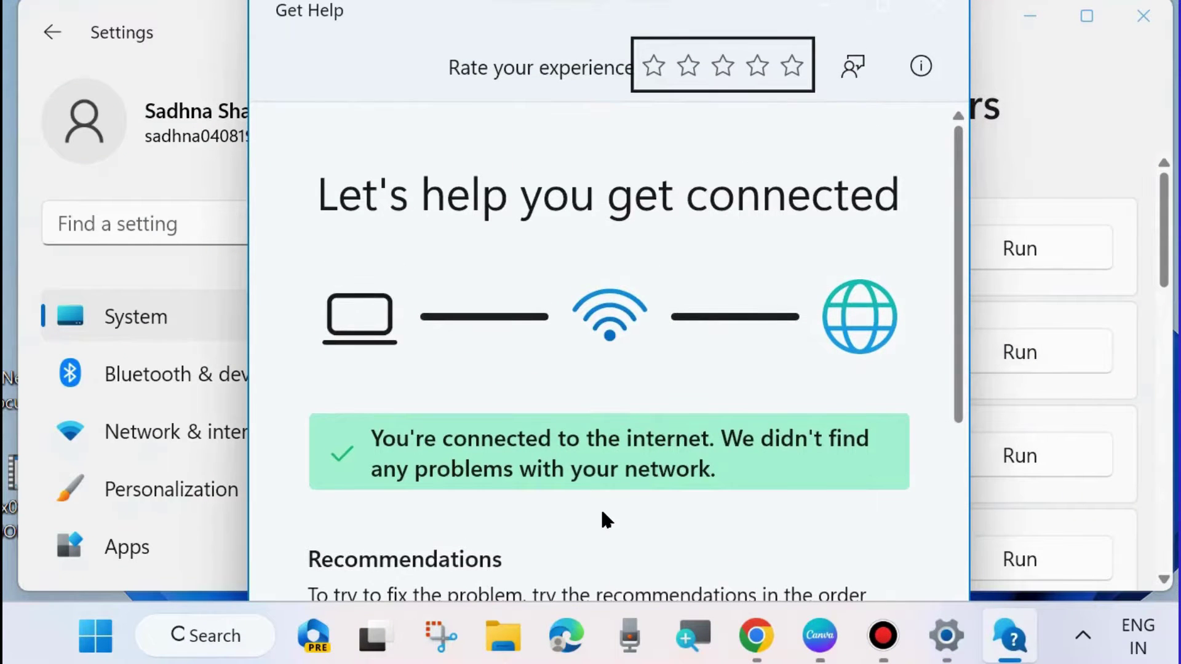
{"action": "scroll", "coordinate": [600, 512], "scroll_direction": "down", "scroll_amount": 5}
{"action": "scroll", "coordinate": [431, 505], "scroll_direction": "down", "scroll_amount": 4}
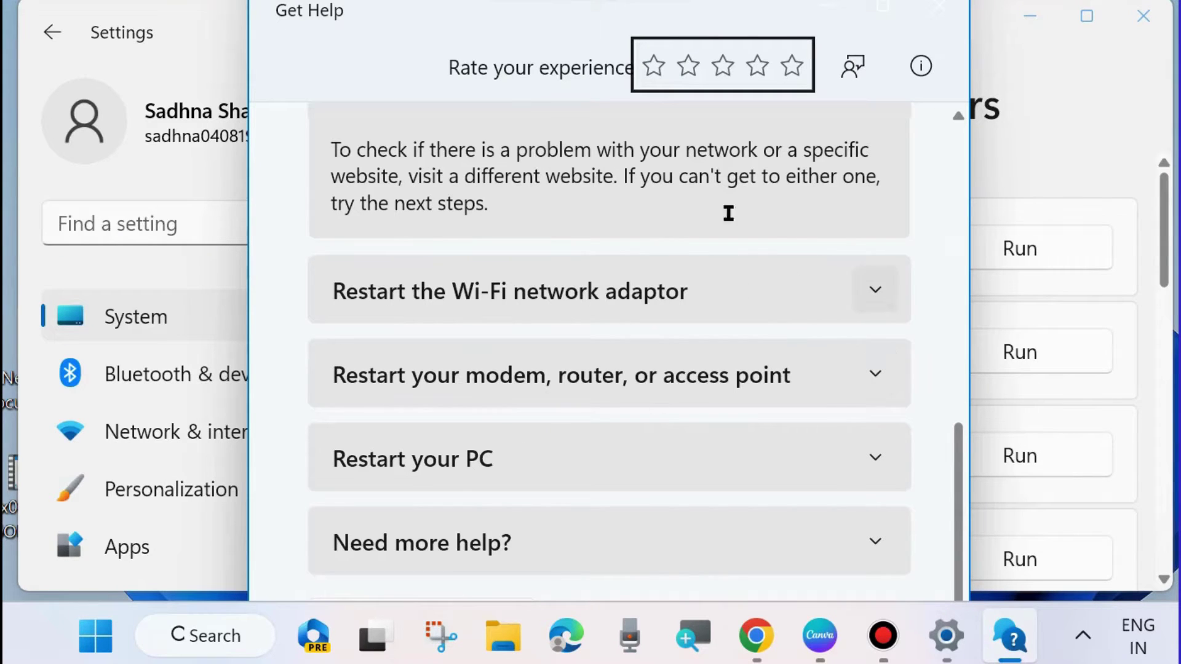
{"action": "left_click", "coordinate": [946, 9]}
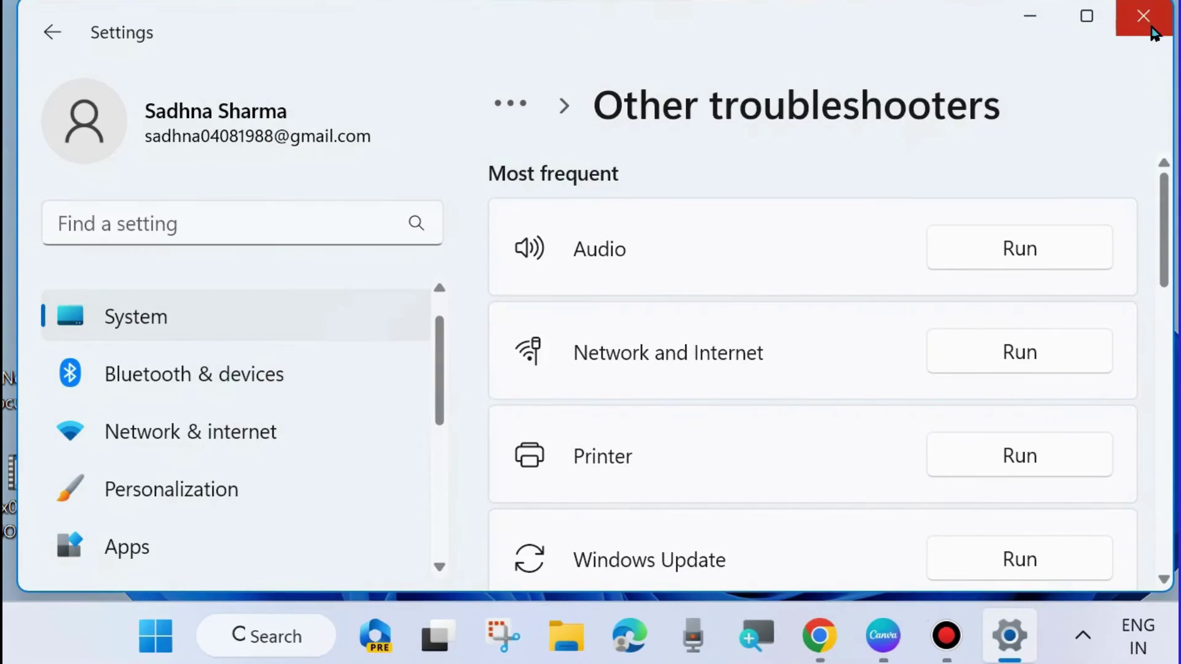
{"action": "left_click", "coordinate": [1143, 16]}
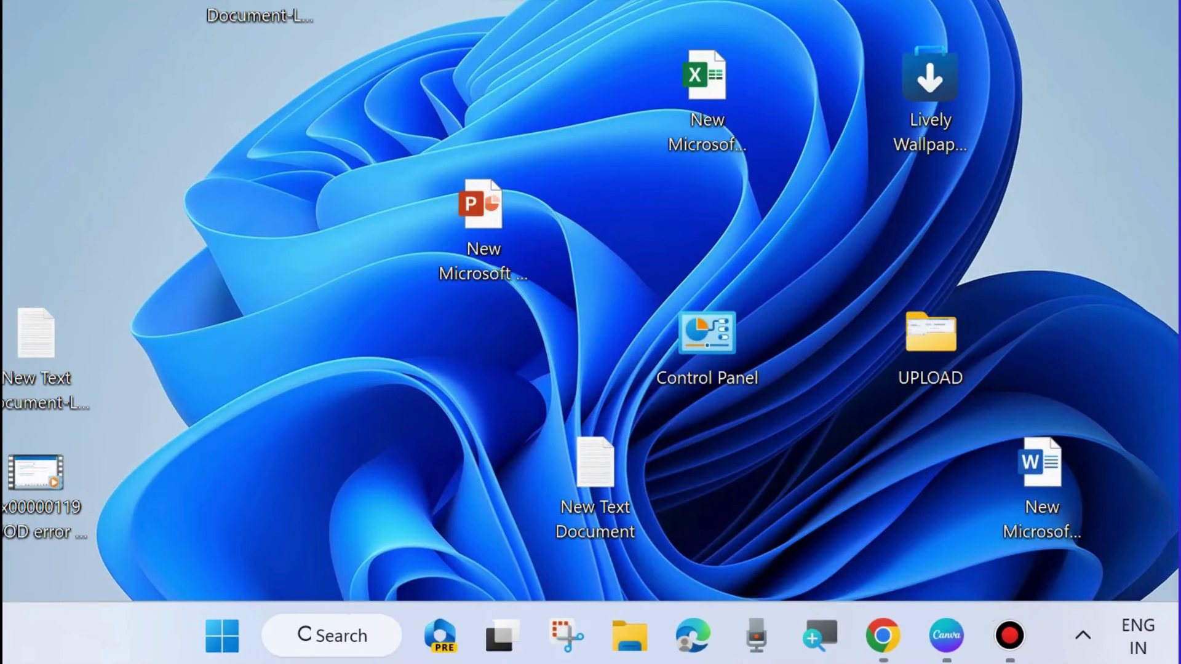